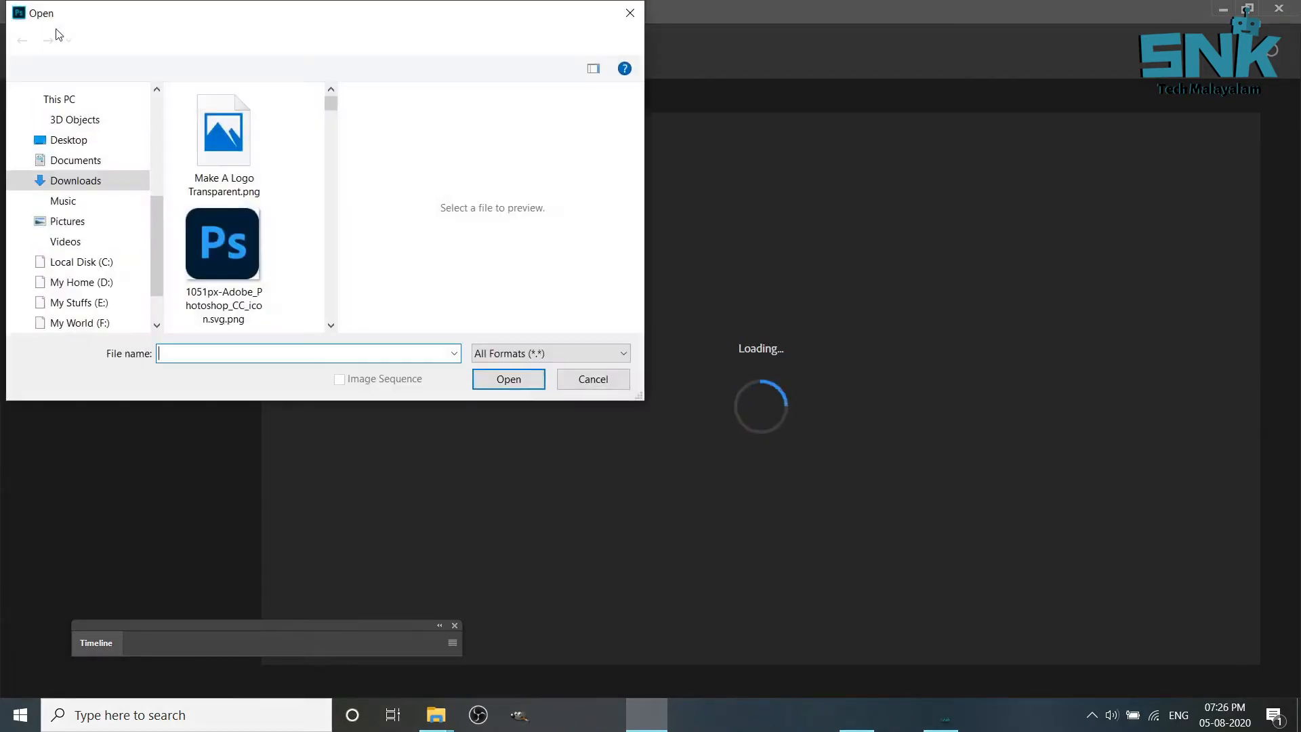
# Browse to the SNK Tech Malayalam folder inside My logos on the My Stuffs (E:) drive.
pyautogui.click(80, 302)
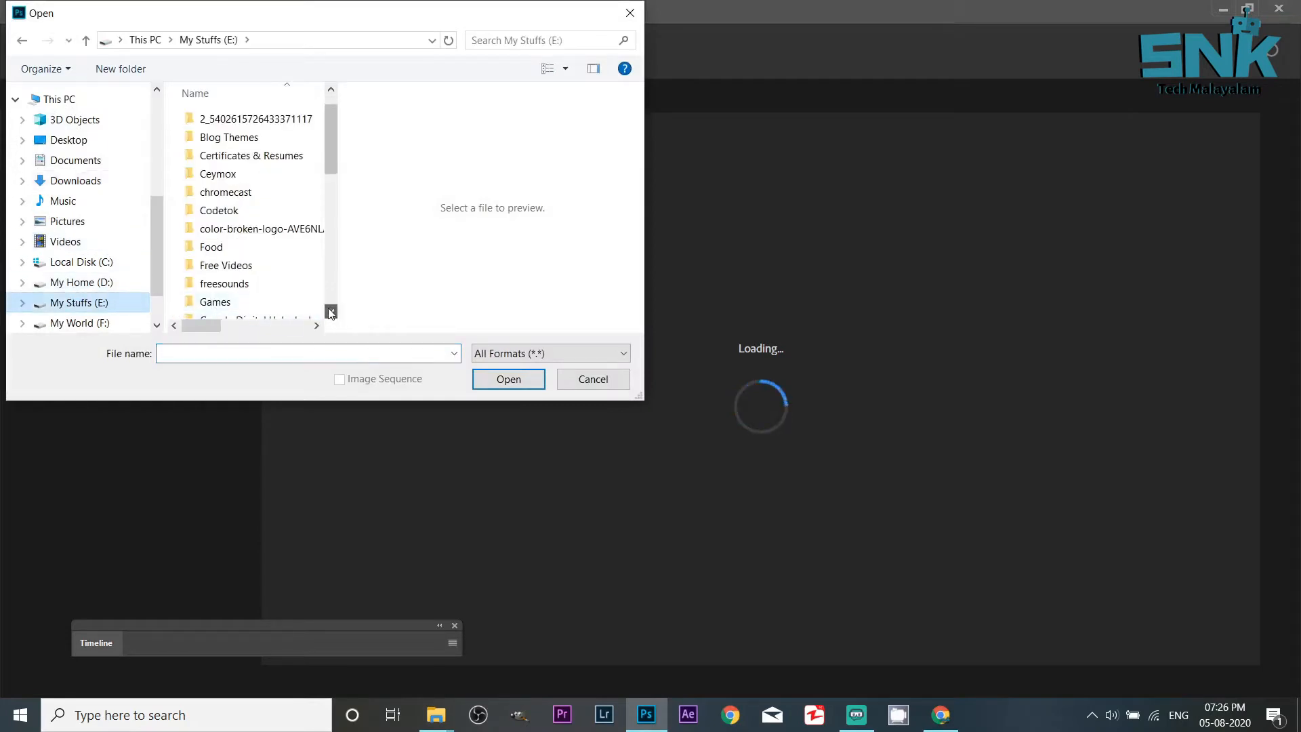
pyautogui.click(331, 312)
pyautogui.click(330, 312)
pyautogui.click(331, 312)
pyautogui.click(331, 312)
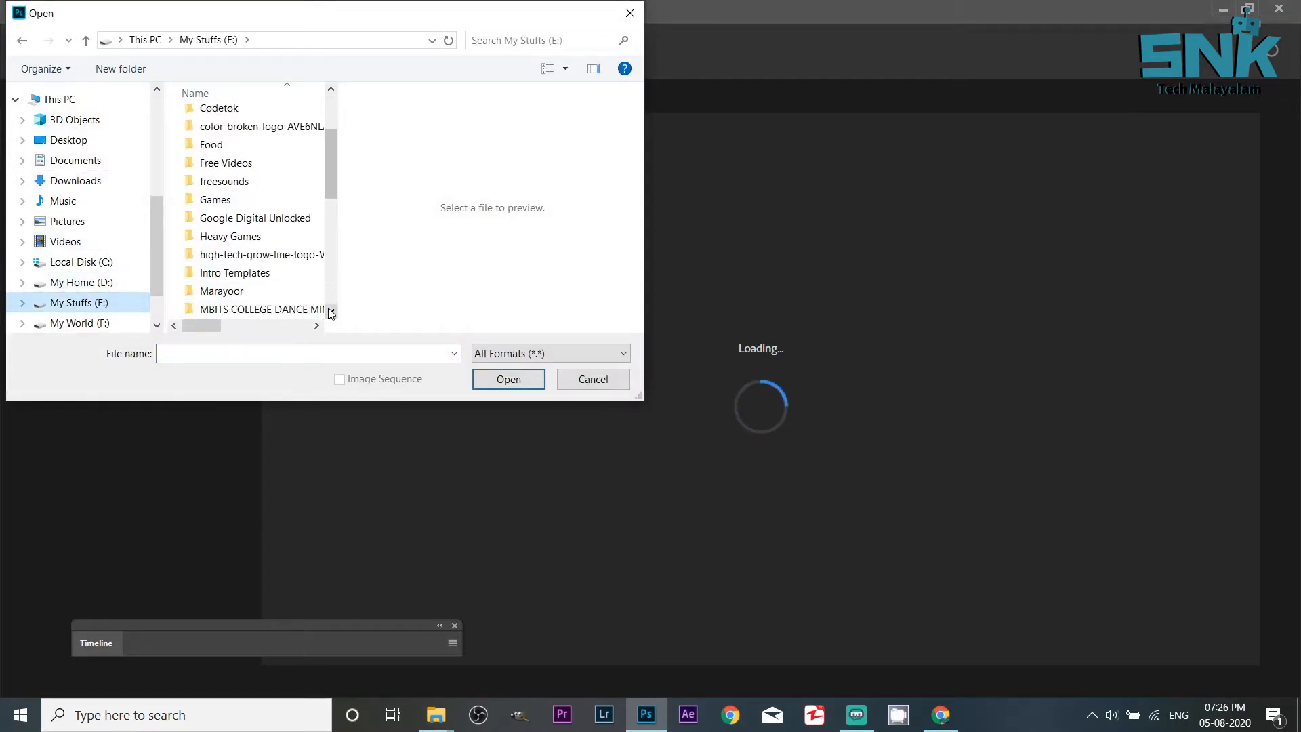
pyautogui.click(330, 312)
pyautogui.click(331, 312)
pyautogui.doubleClick(253, 291)
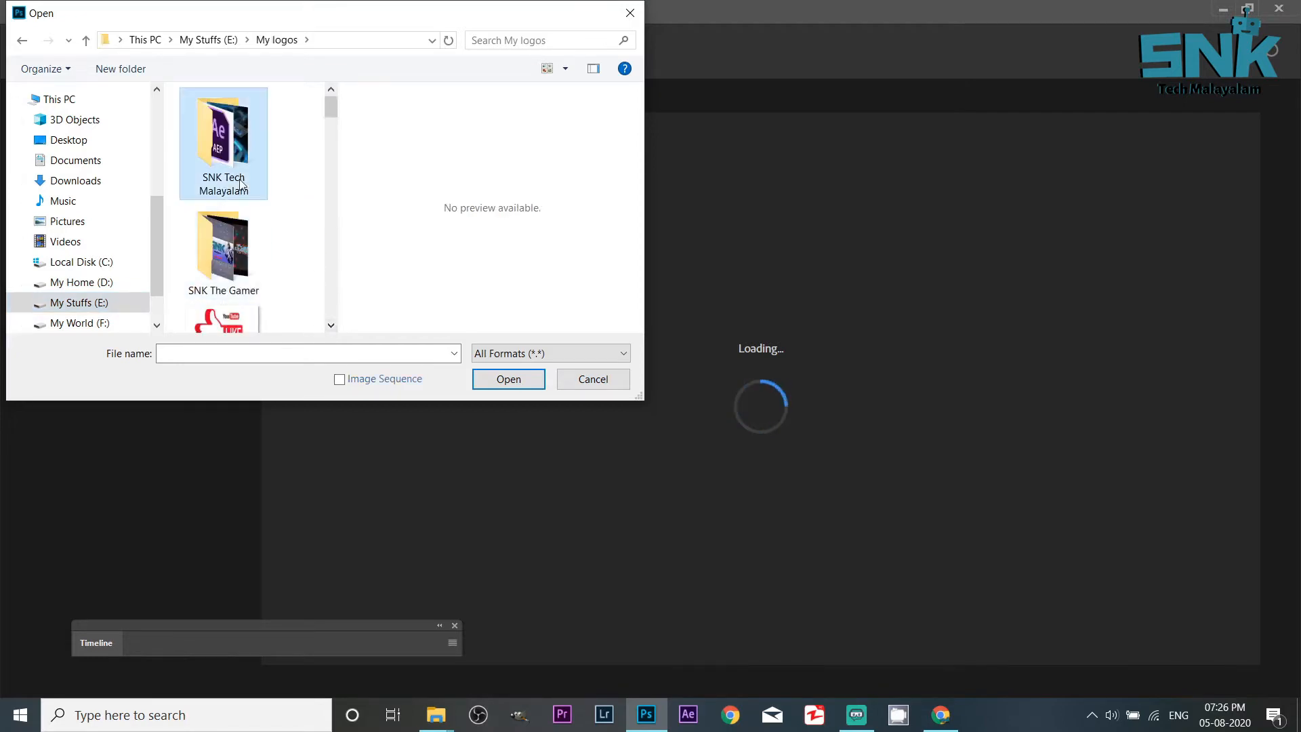
pyautogui.doubleClick(223, 136)
# Open the logo image SNK (2).png from the SNK Tech Malayalam folder.
pyautogui.click(330, 325)
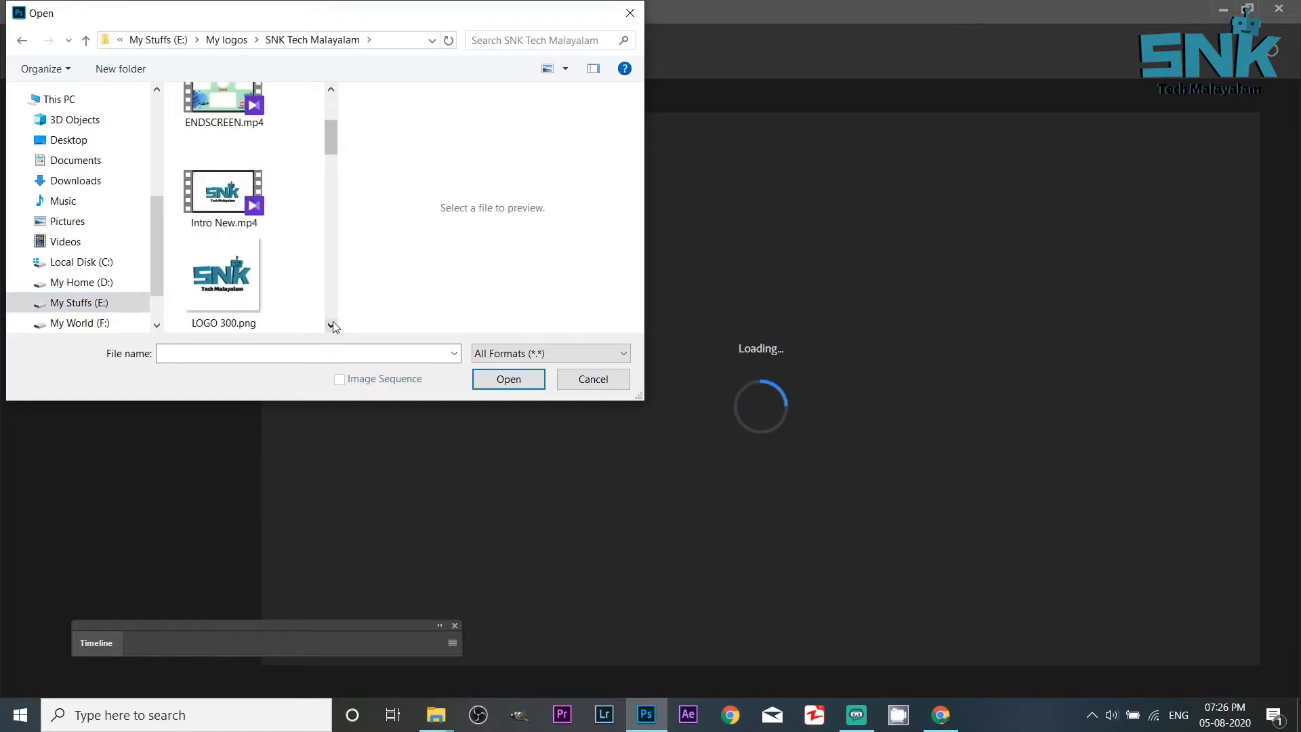
pyautogui.click(331, 326)
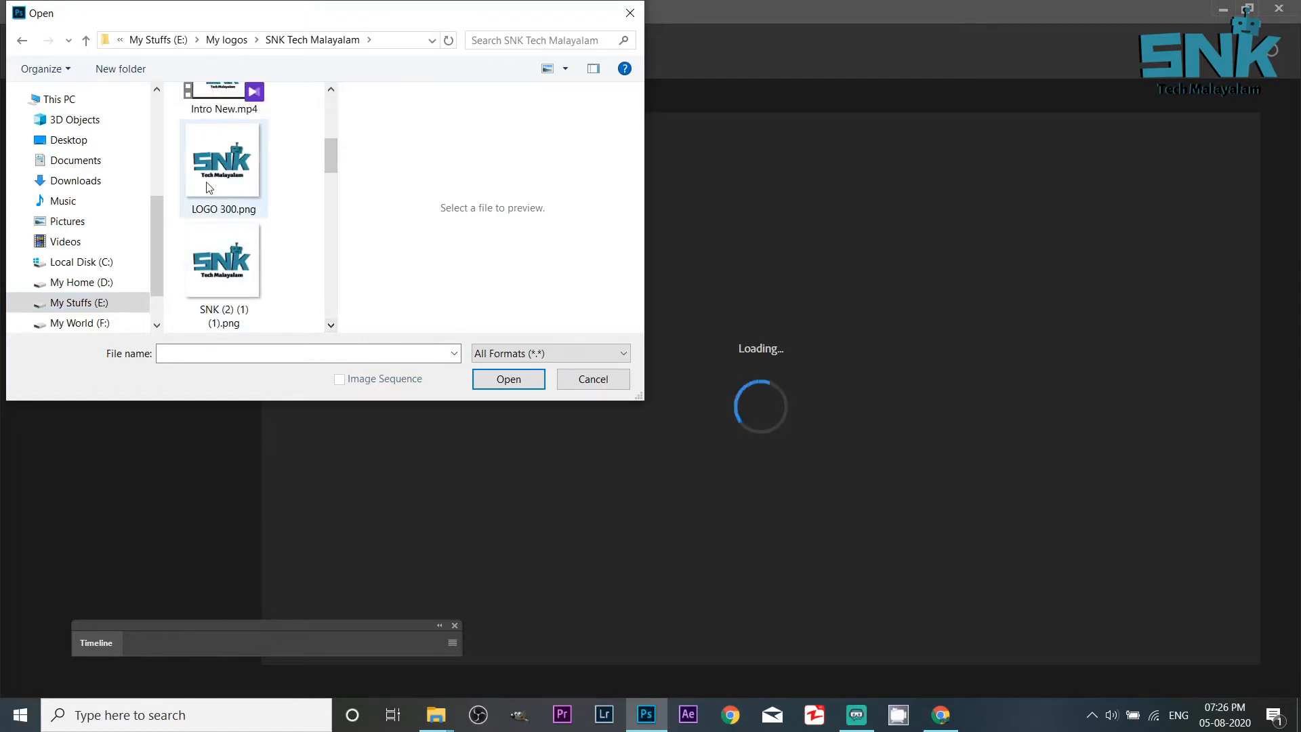
pyautogui.click(331, 325)
pyautogui.click(331, 326)
pyautogui.click(331, 325)
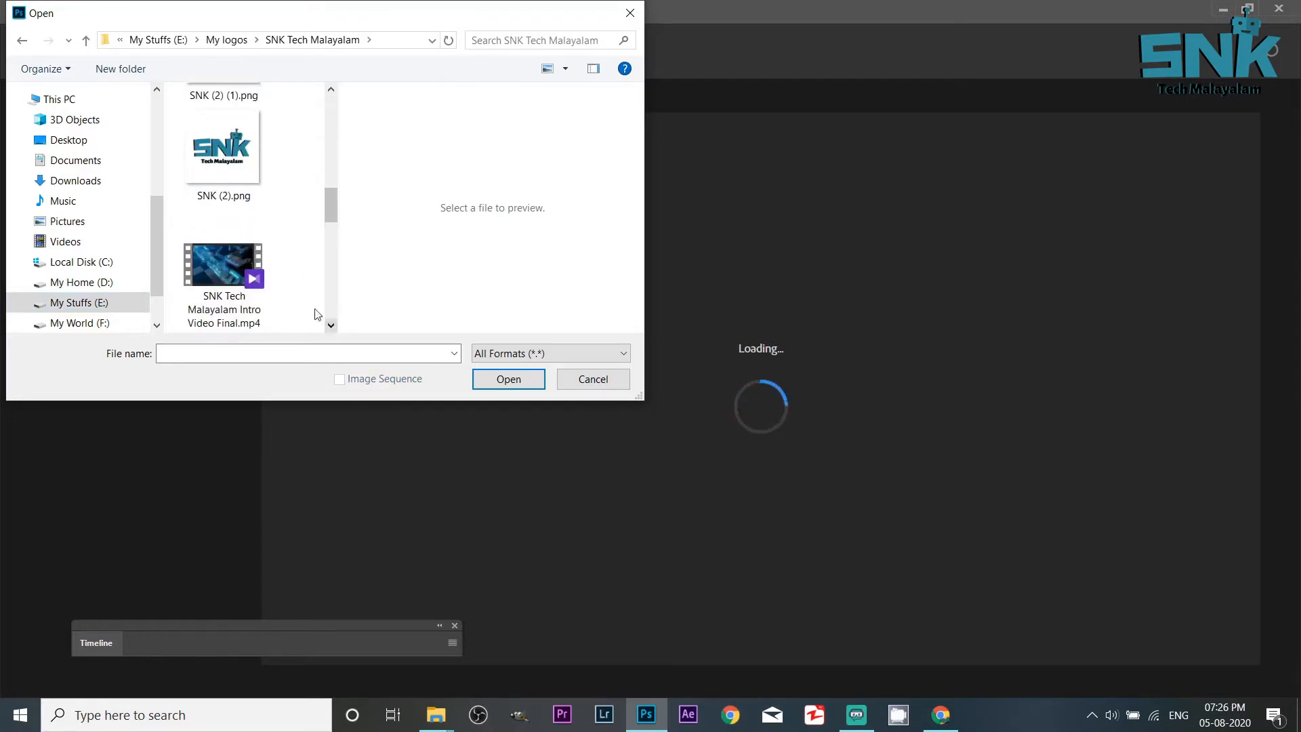
pyautogui.click(224, 193)
pyautogui.click(493, 376)
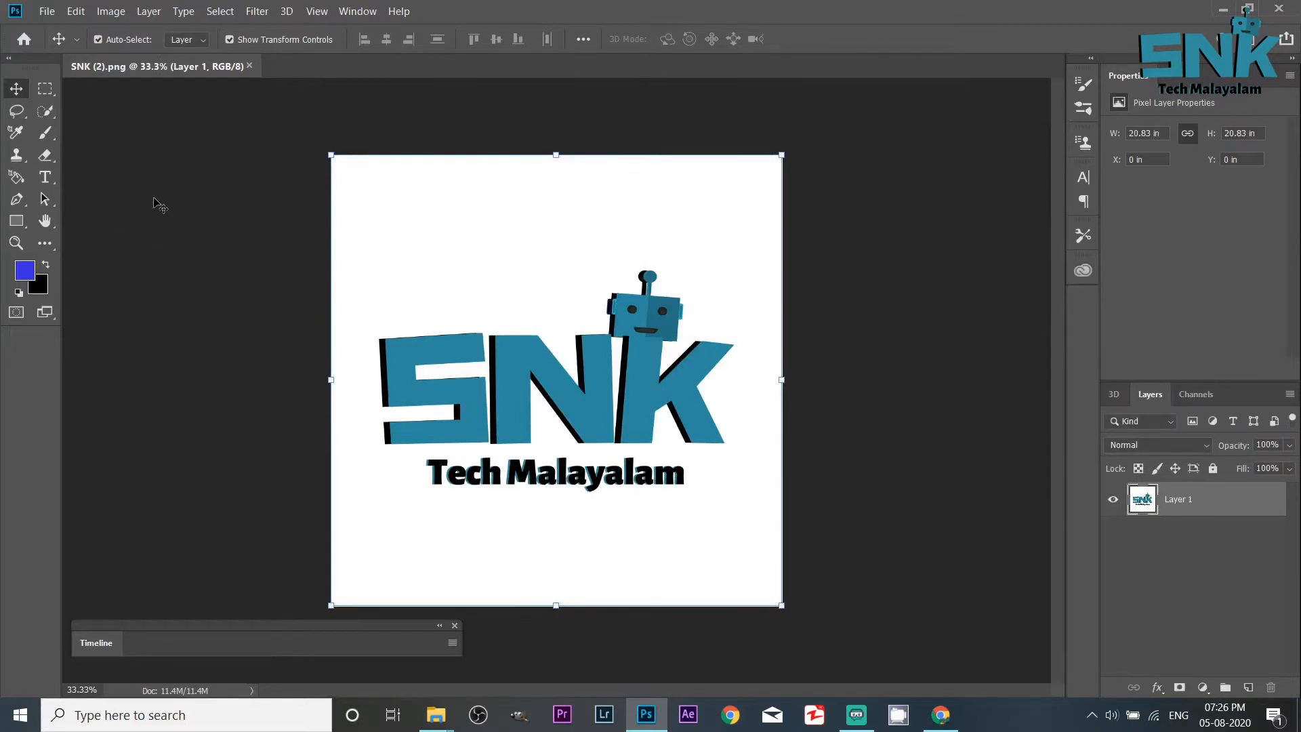
# Try erasing the white background above the logo with freehand Eraser strokes, and undo them.
pyautogui.click(45, 155)
pyautogui.moveTo(382, 201)
pyautogui.mouseDown()
pyautogui.moveTo(407, 210)
pyautogui.moveTo(339, 203)
pyautogui.moveTo(468, 227)
pyautogui.moveTo(442, 222)
pyautogui.moveTo(488, 249)
pyautogui.moveTo(447, 266)
pyautogui.moveTo(766, 332)
pyautogui.moveTo(478, 288)
pyautogui.mouseUp()
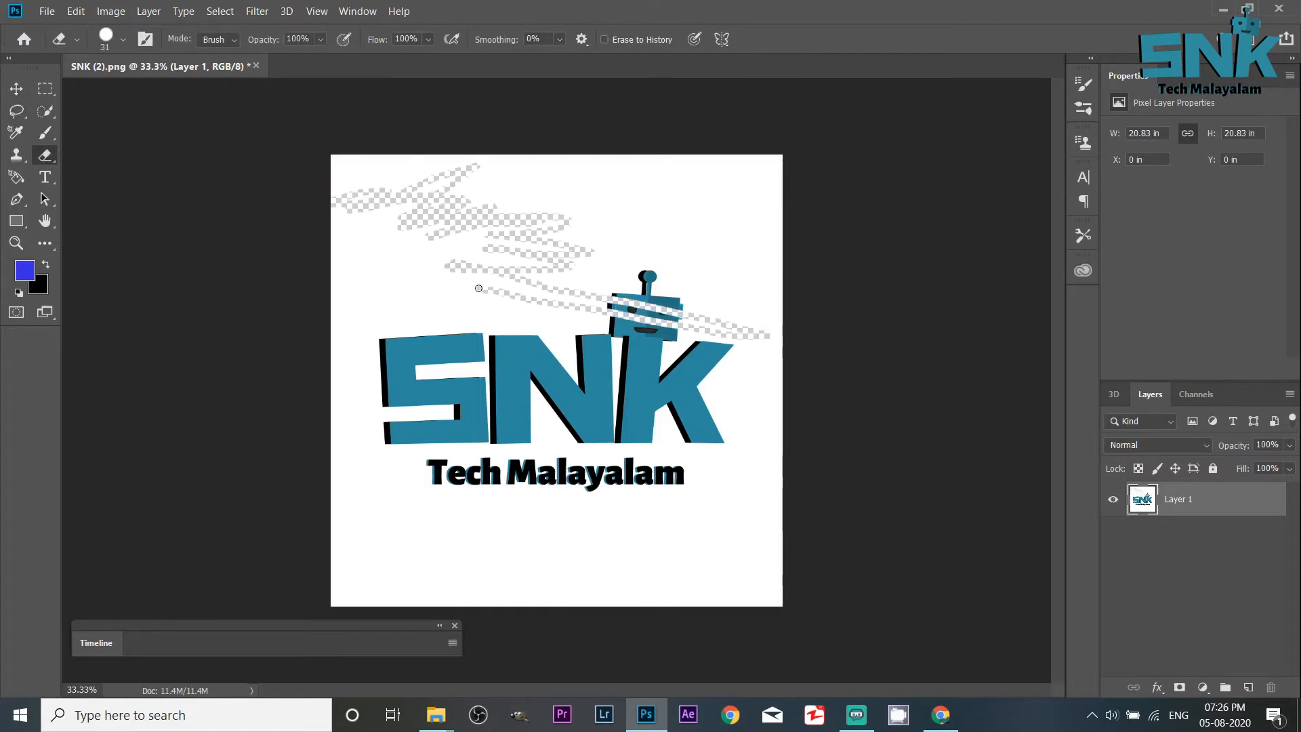
pyautogui.hotkey('ctrl', 'z')
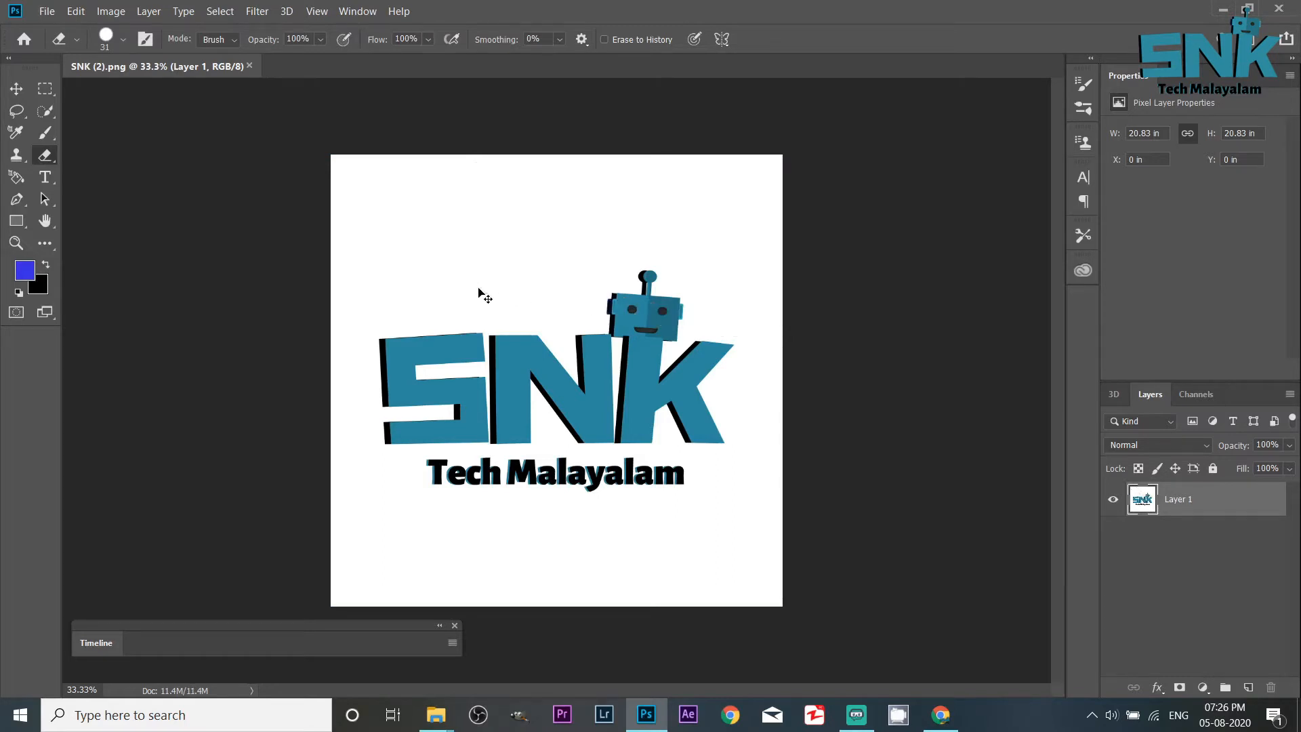
# Try deleting a rectangular marquee area of the white background above the lettering, and undo the deletion.
pyautogui.click(46, 89)
pyautogui.moveTo(351, 163); pyautogui.dragTo(617, 263)
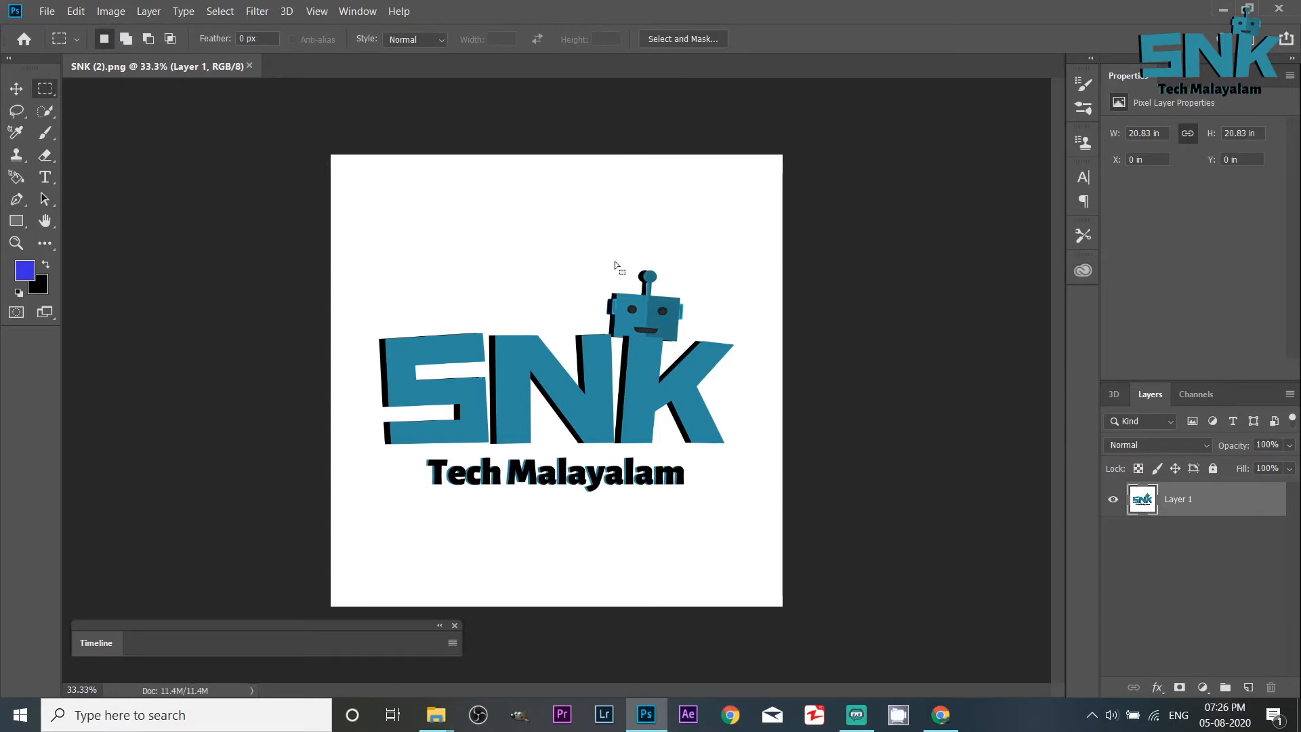
pyautogui.press('Delete')
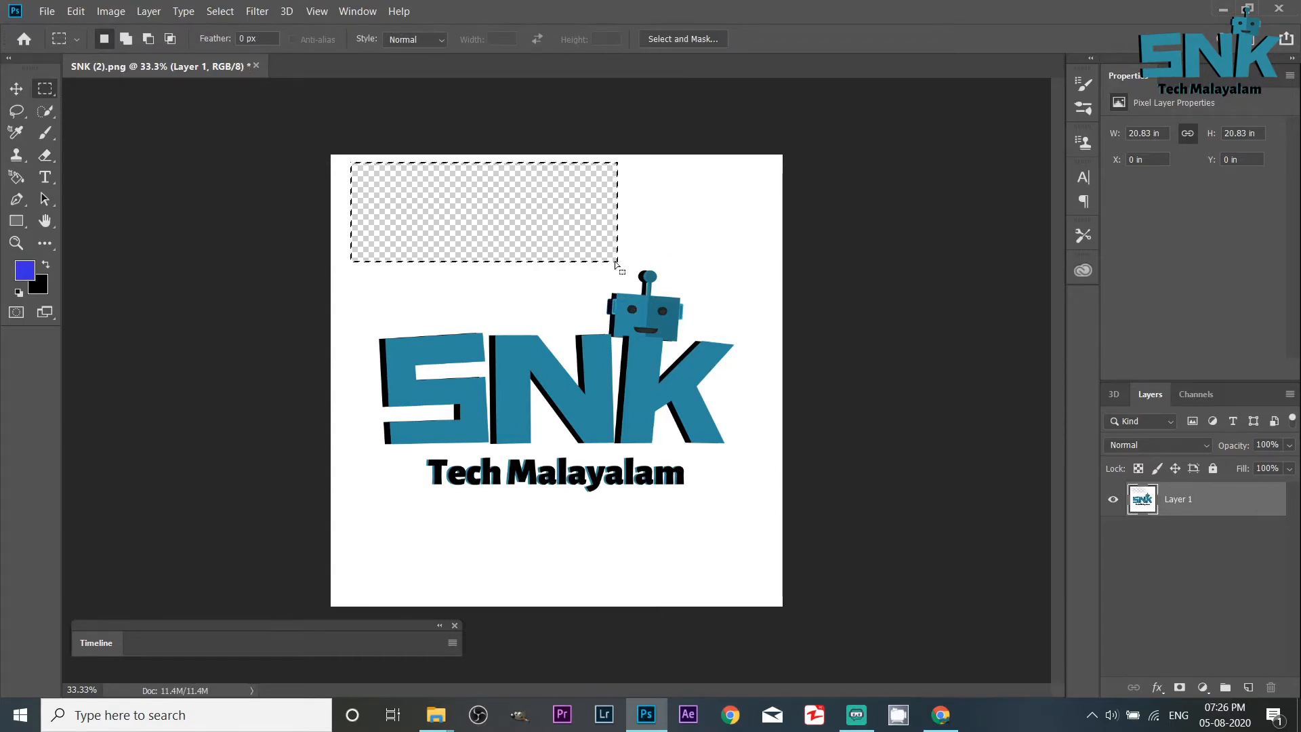
pyautogui.hotkey('ctrl', 'z')
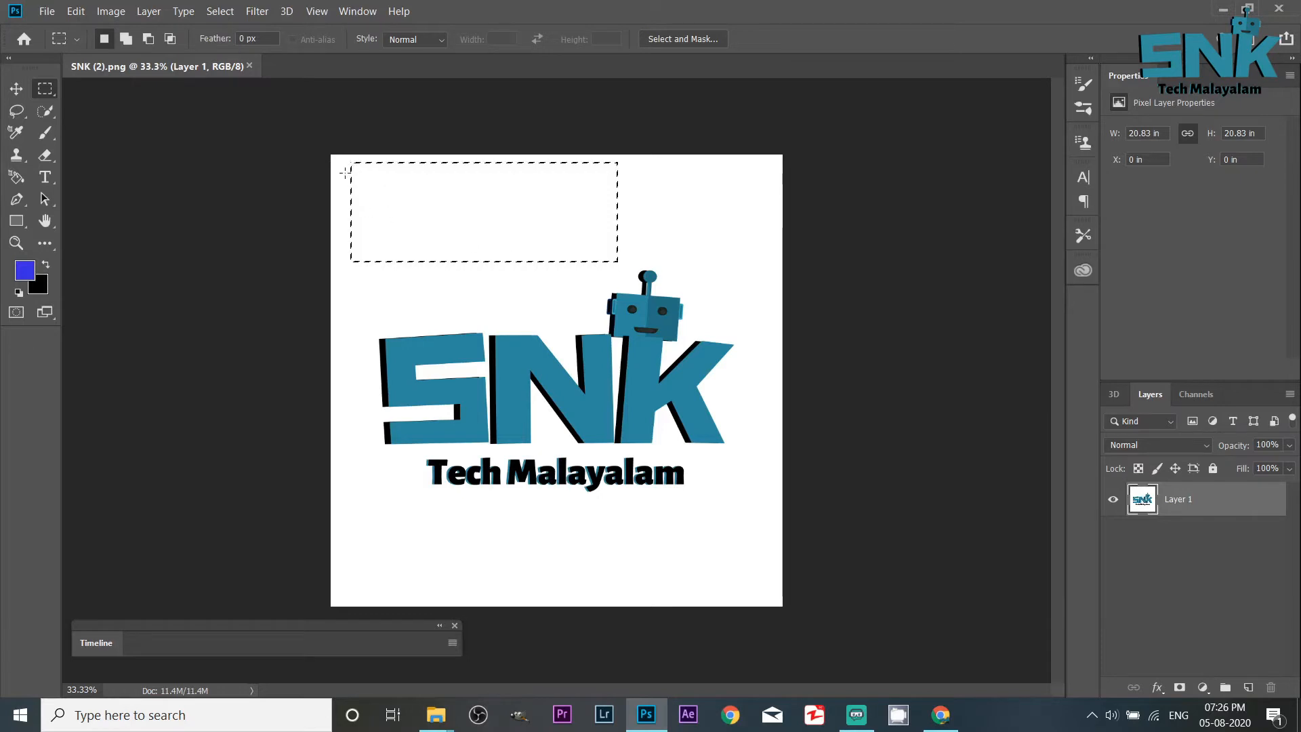
# Clear the rectangular selection above the logo by subtracting a larger rectangle around it.
pyautogui.press('alt')
pyautogui.moveTo(344, 157); pyautogui.dragTo(655, 292)
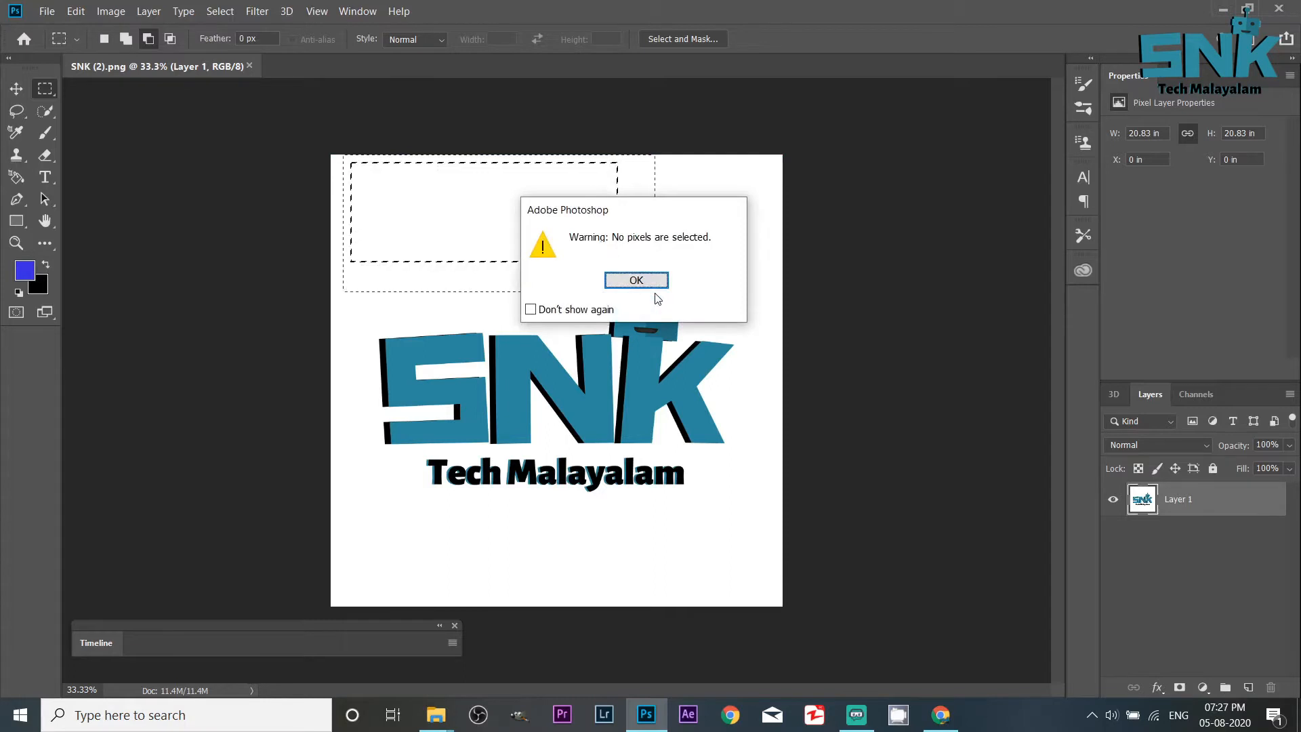
pyautogui.click(640, 281)
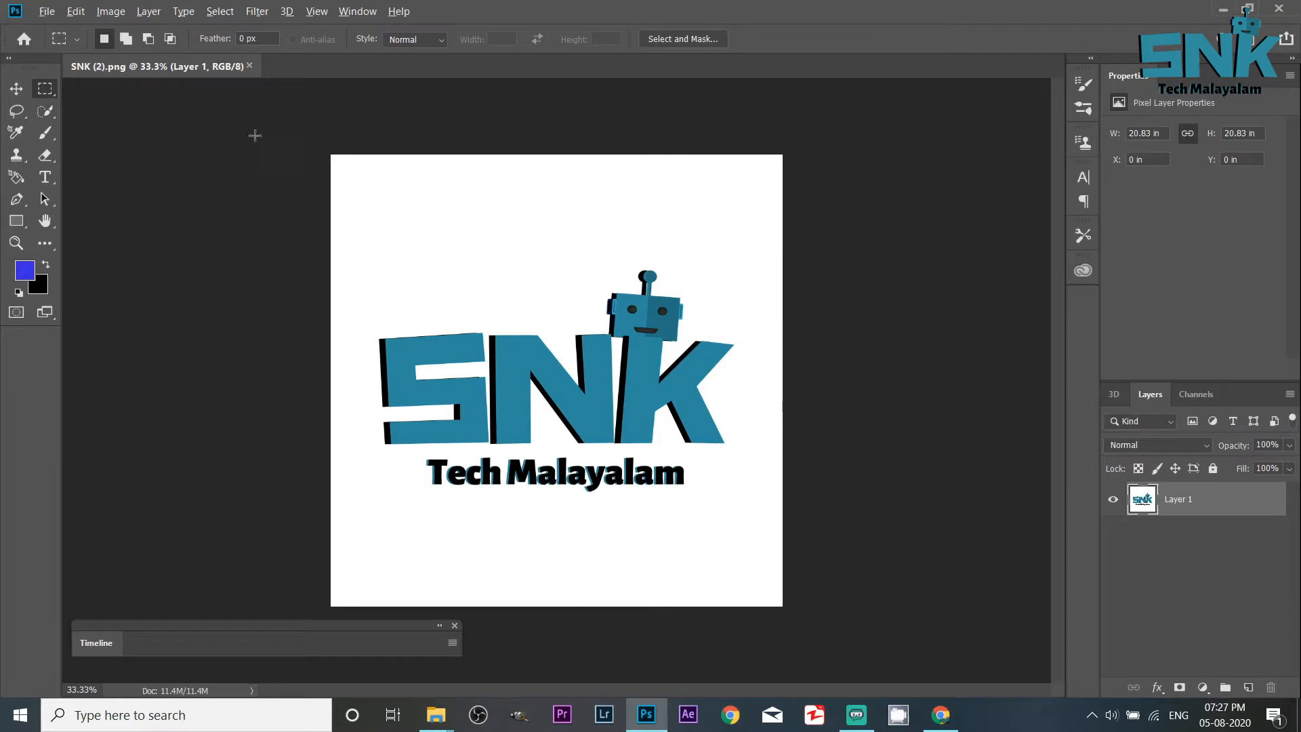
# Try selecting the white background around the logo with the Quick Selection Tool and deleting it, and undo the deletion.
pyautogui.click(49, 115)
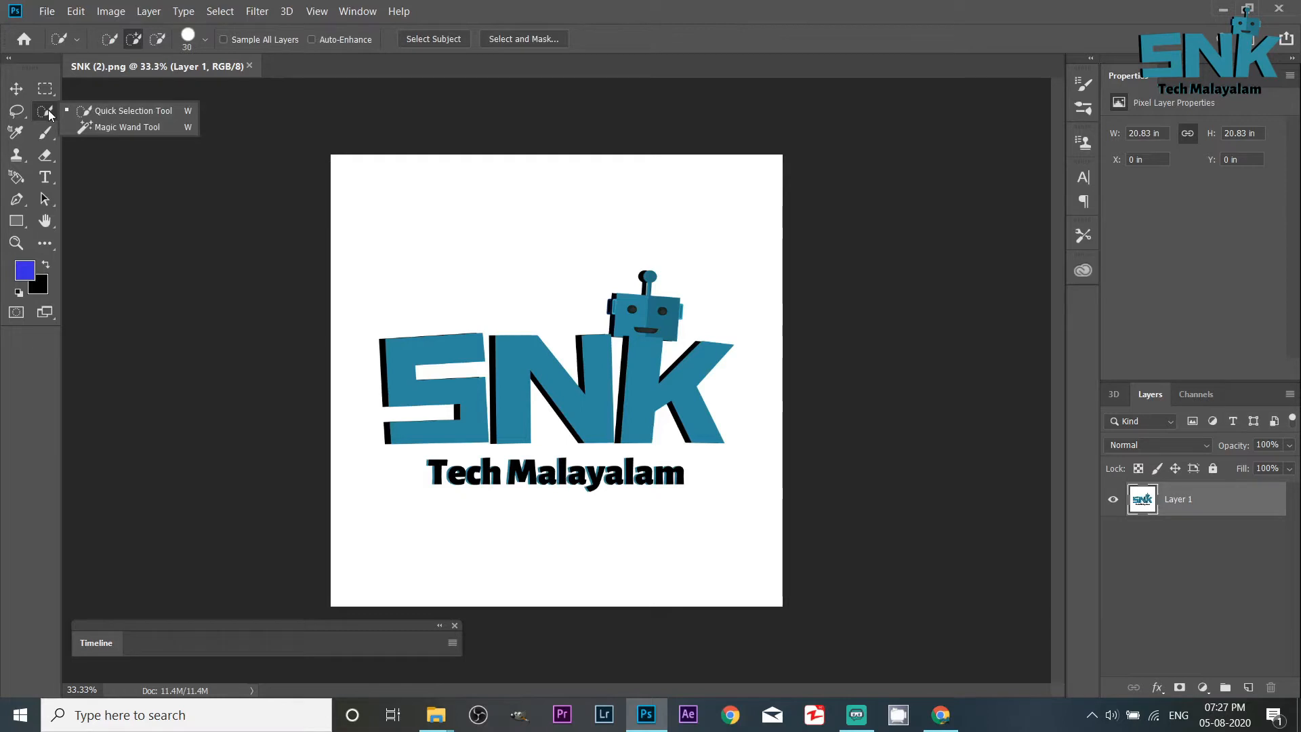
pyautogui.click(102, 127)
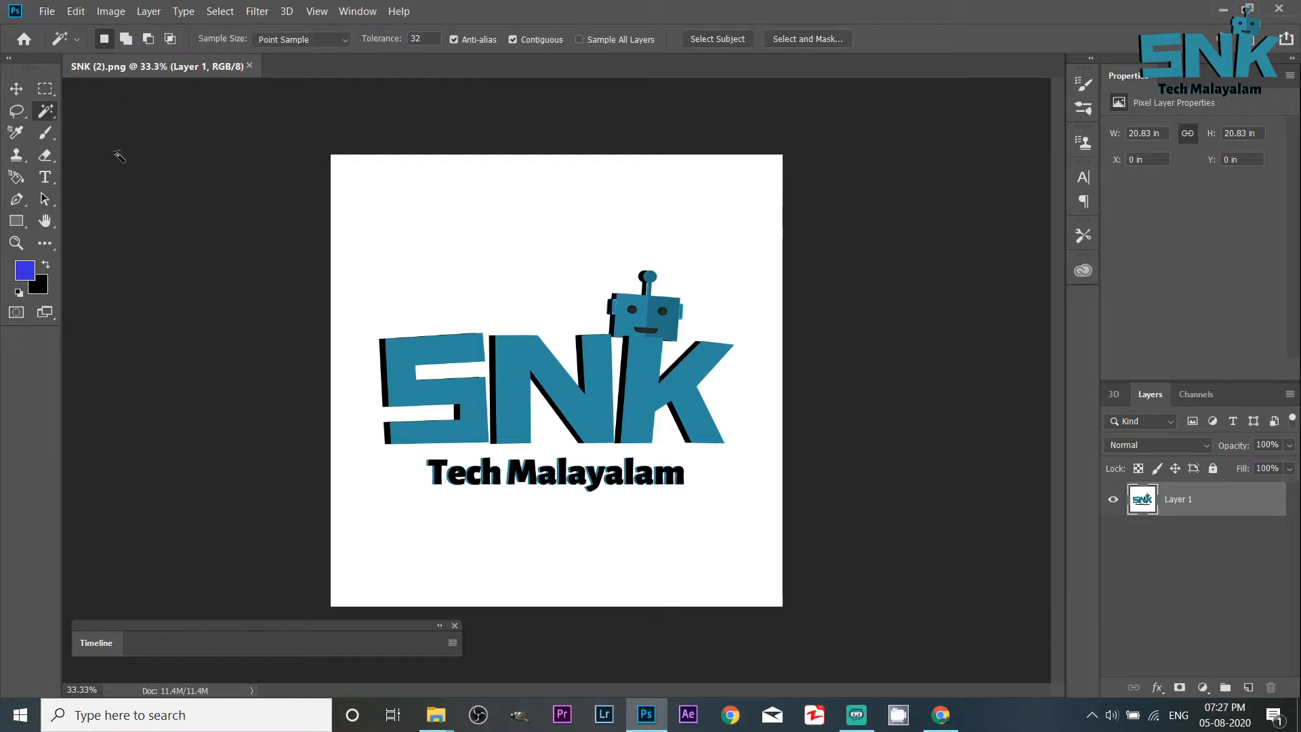
pyautogui.click(49, 119)
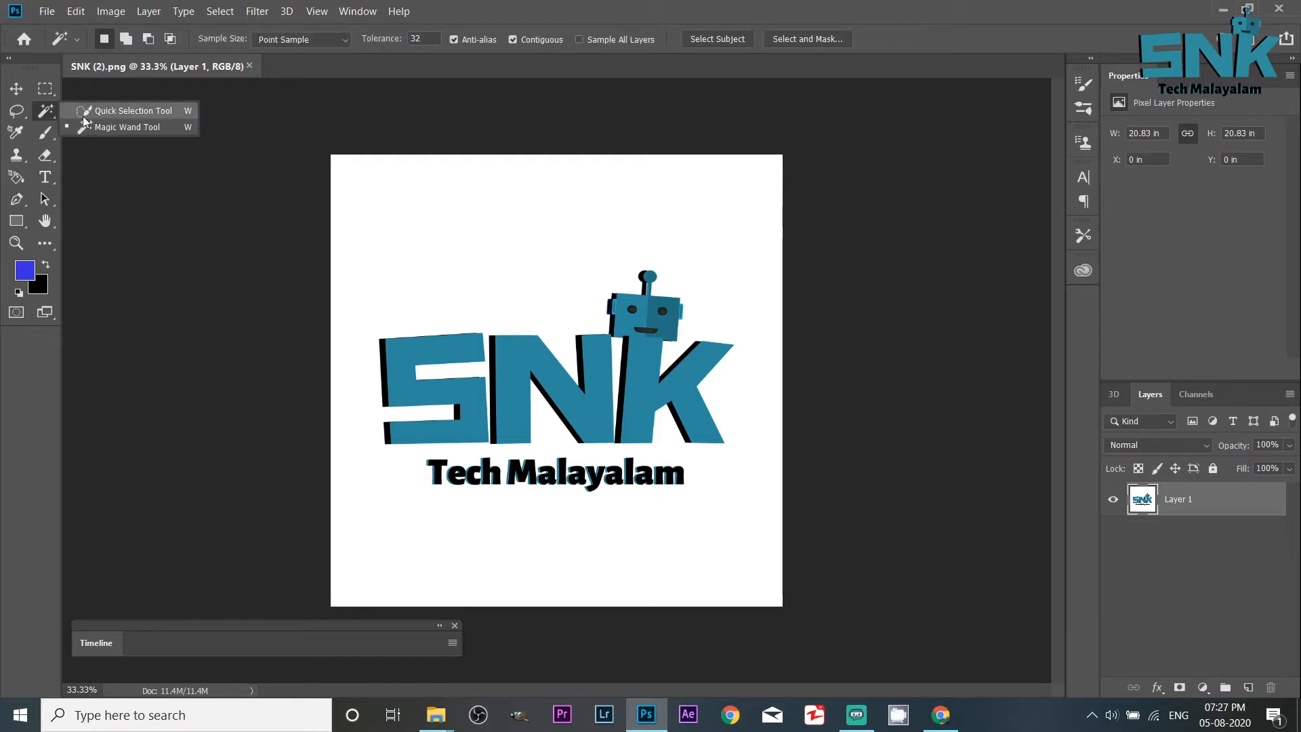
pyautogui.click(109, 111)
pyautogui.moveTo(374, 262)
pyautogui.mouseDown()
pyautogui.moveTo(473, 195)
pyautogui.moveTo(678, 233)
pyautogui.moveTo(722, 225)
pyautogui.moveTo(728, 203)
pyautogui.moveTo(756, 245)
pyautogui.moveTo(777, 336)
pyautogui.moveTo(776, 492)
pyautogui.mouseUp()
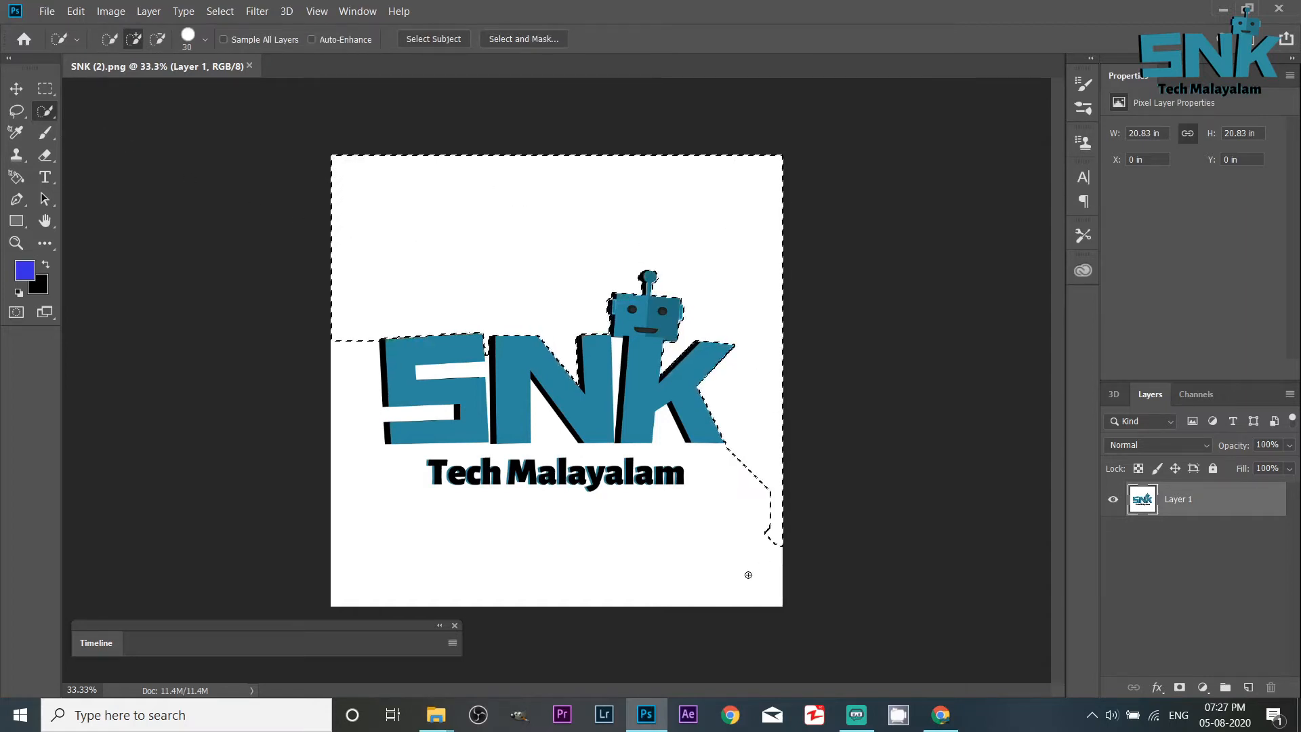
pyautogui.moveTo(748, 575)
pyautogui.mouseDown()
pyautogui.moveTo(688, 592)
pyautogui.moveTo(400, 551)
pyautogui.mouseUp()
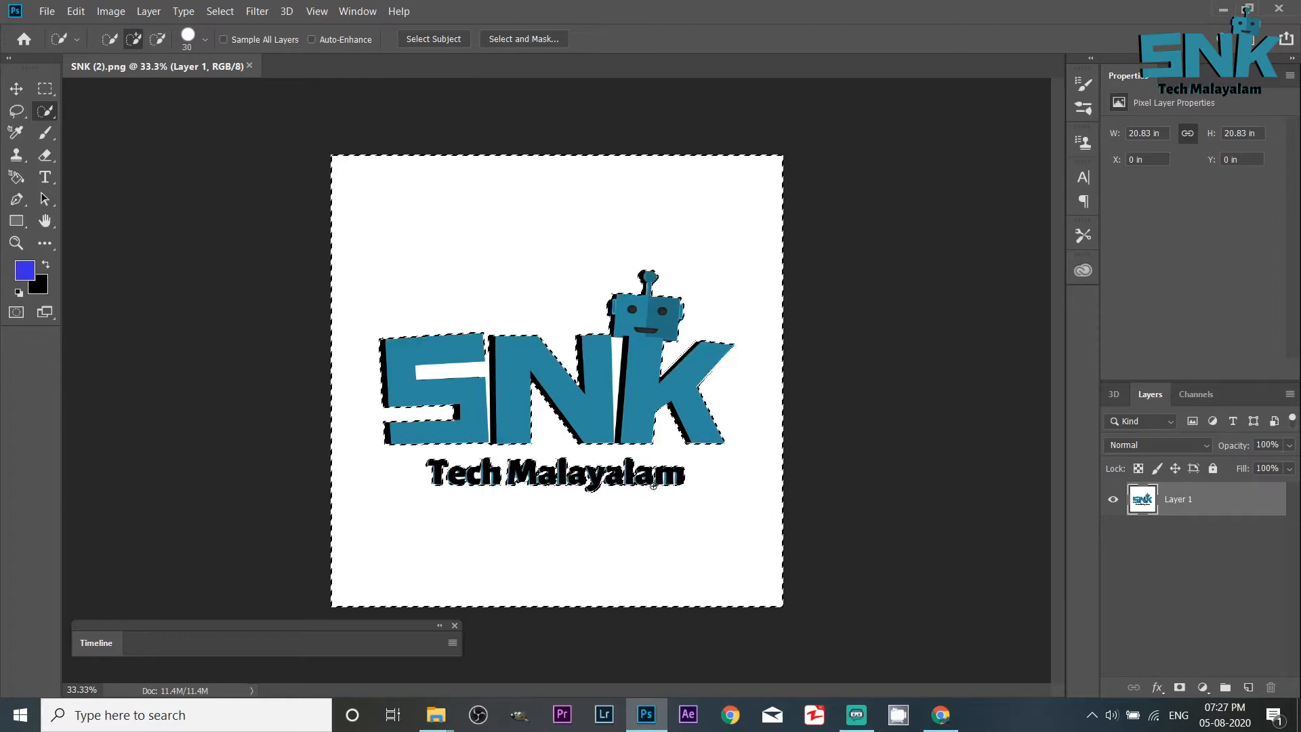
pyautogui.press('Delete')
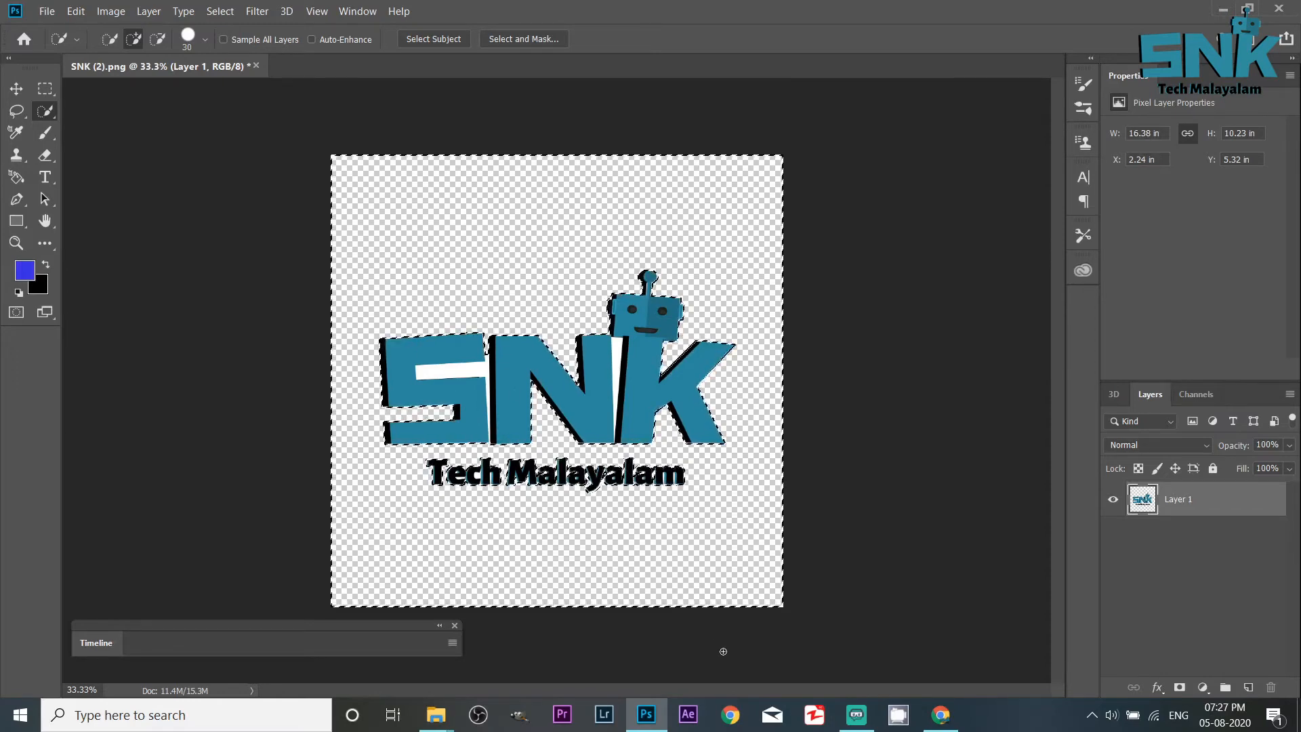
pyautogui.hotkey('ctrl', 'z')
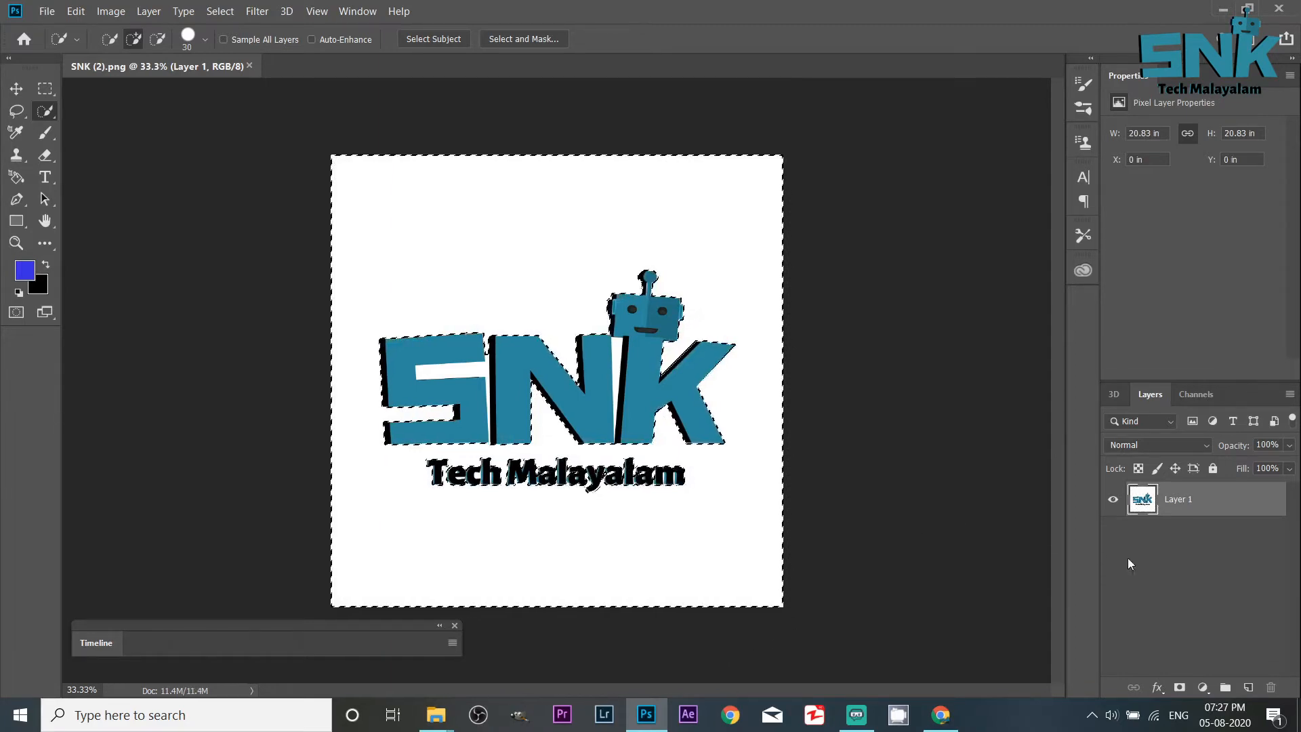
# Deselect Layer 1 and clear the background selection by subtracting a rectangle that covers the whole canvas.
pyautogui.click(1179, 574)
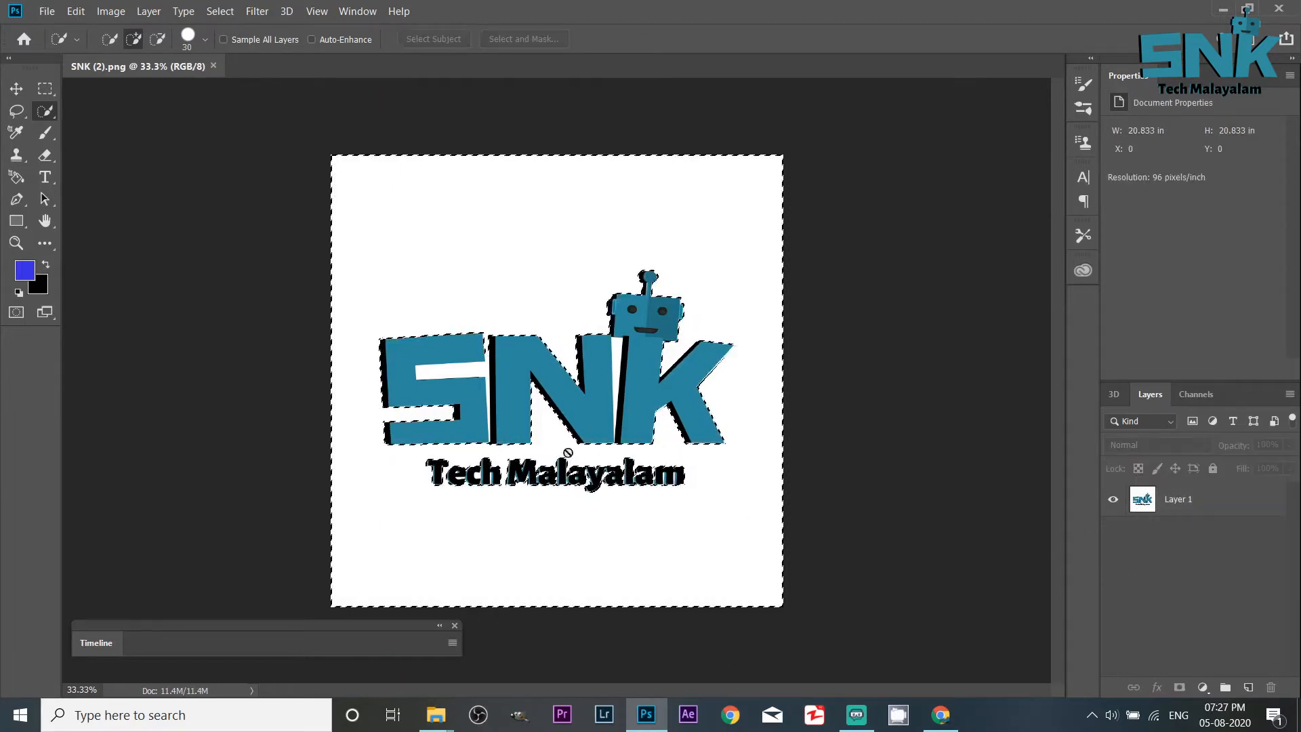
pyautogui.rightClick(49, 116)
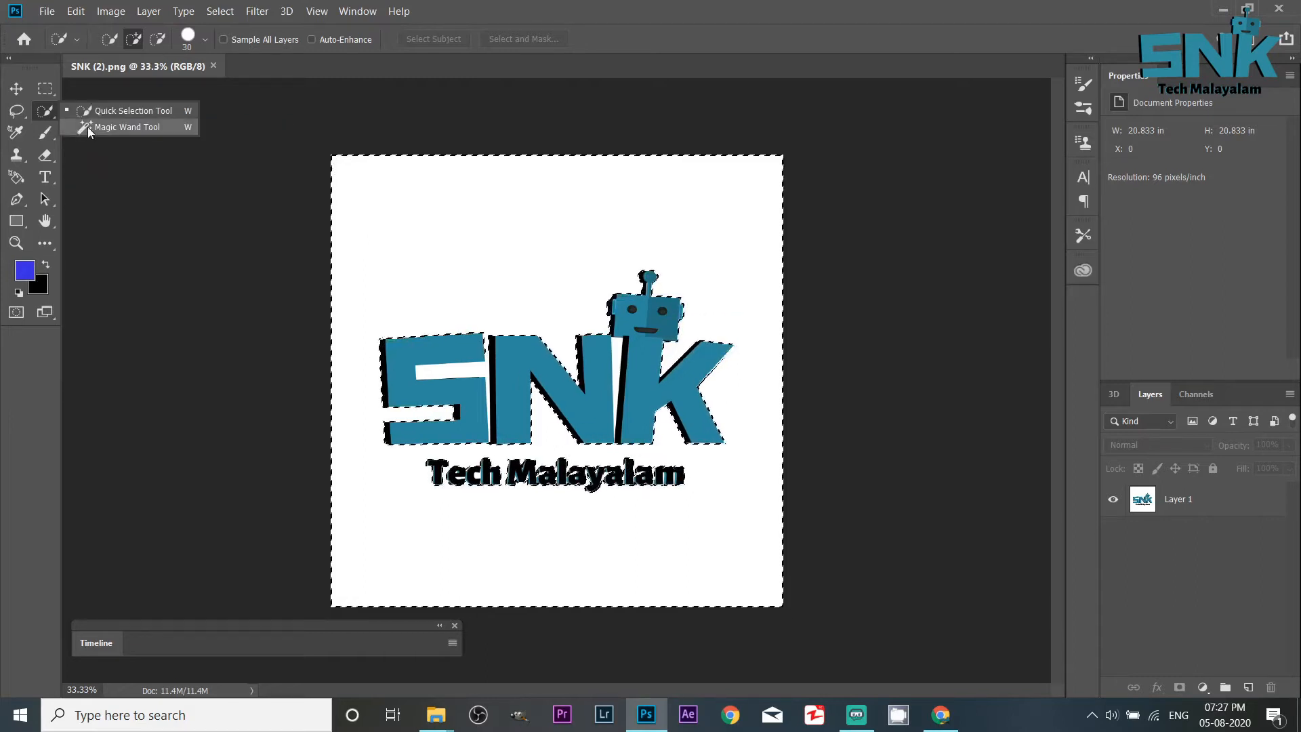
pyautogui.press('m')
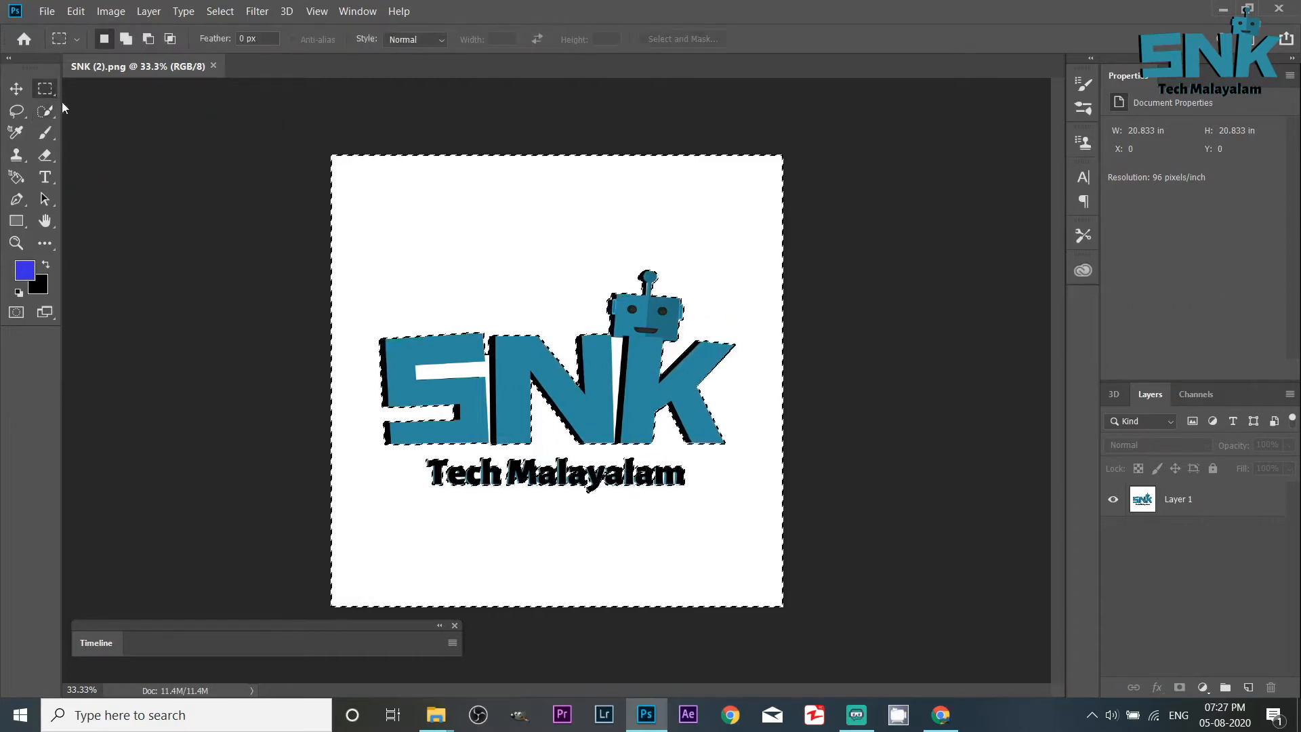
pyautogui.press('alt')
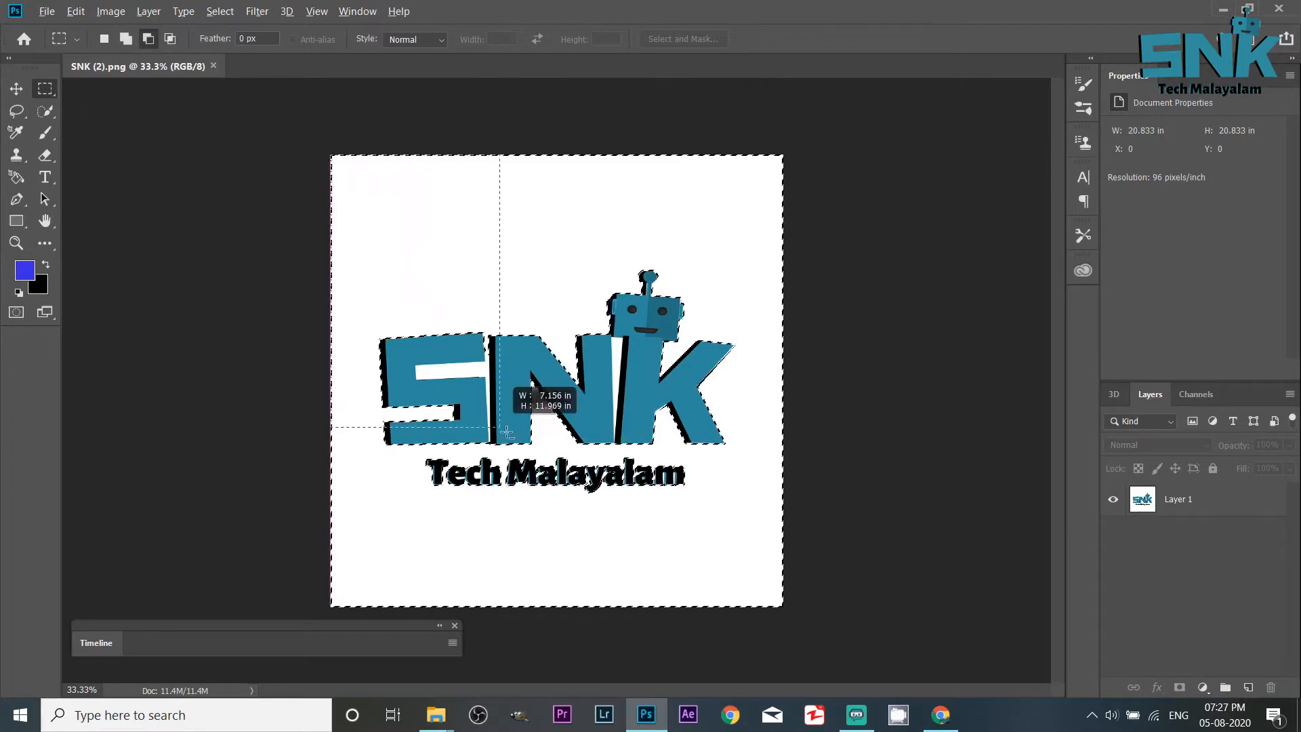
pyautogui.moveTo(507, 432); pyautogui.dragTo(878, 645)
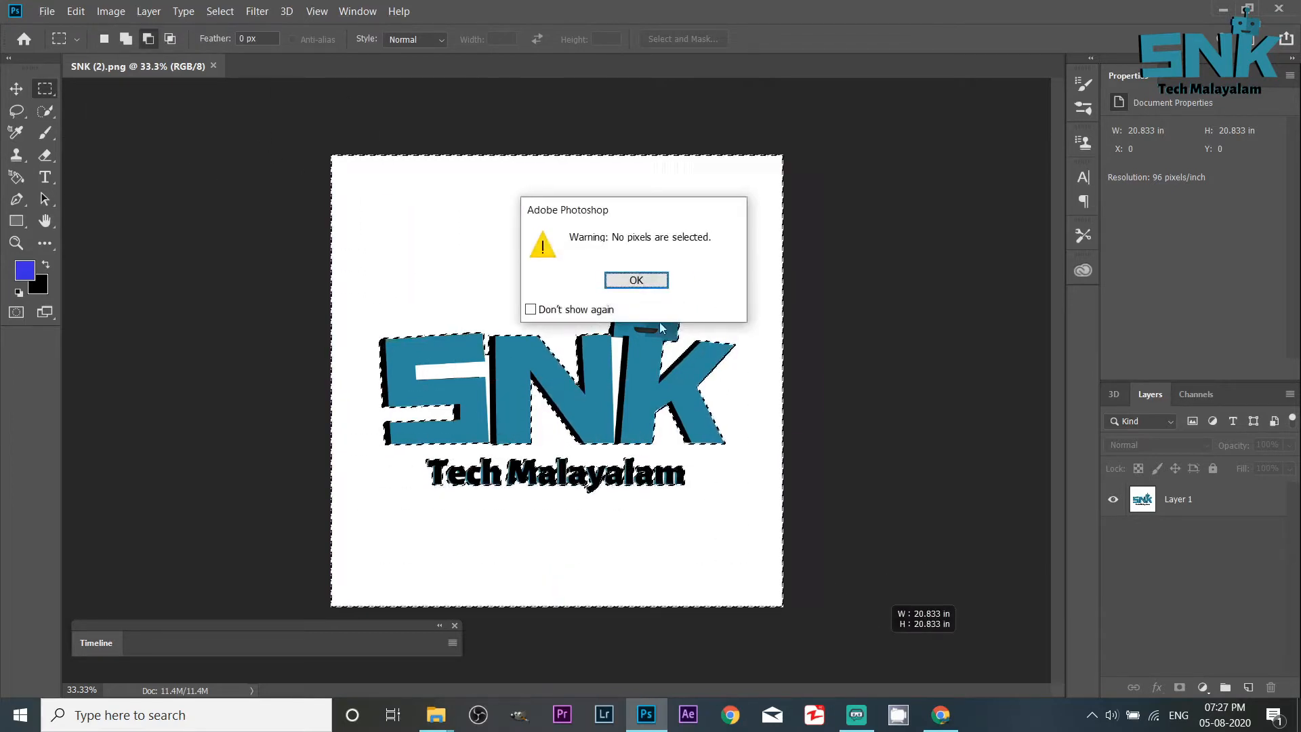
pyautogui.press('Return')
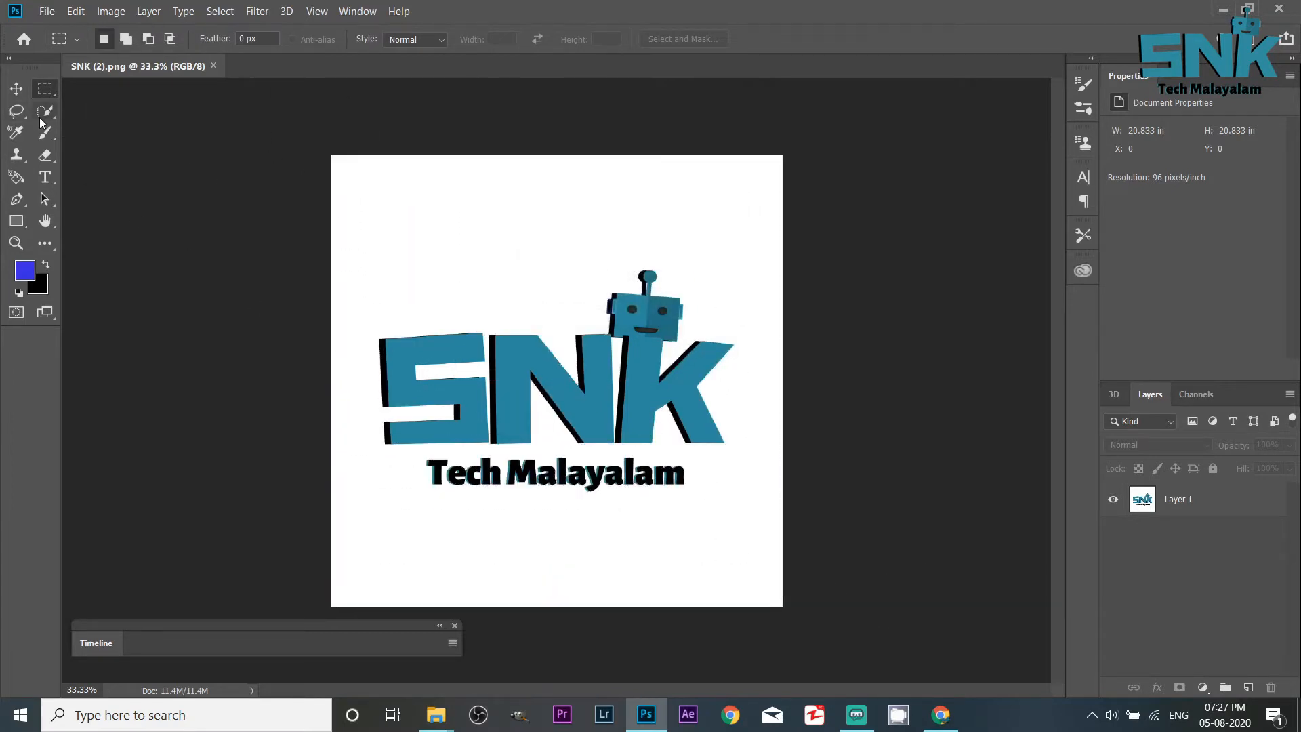
# With Layer 1 active, select the white background around the logo using the Magic Wand Tool and delete it.
pyautogui.click(42, 117)
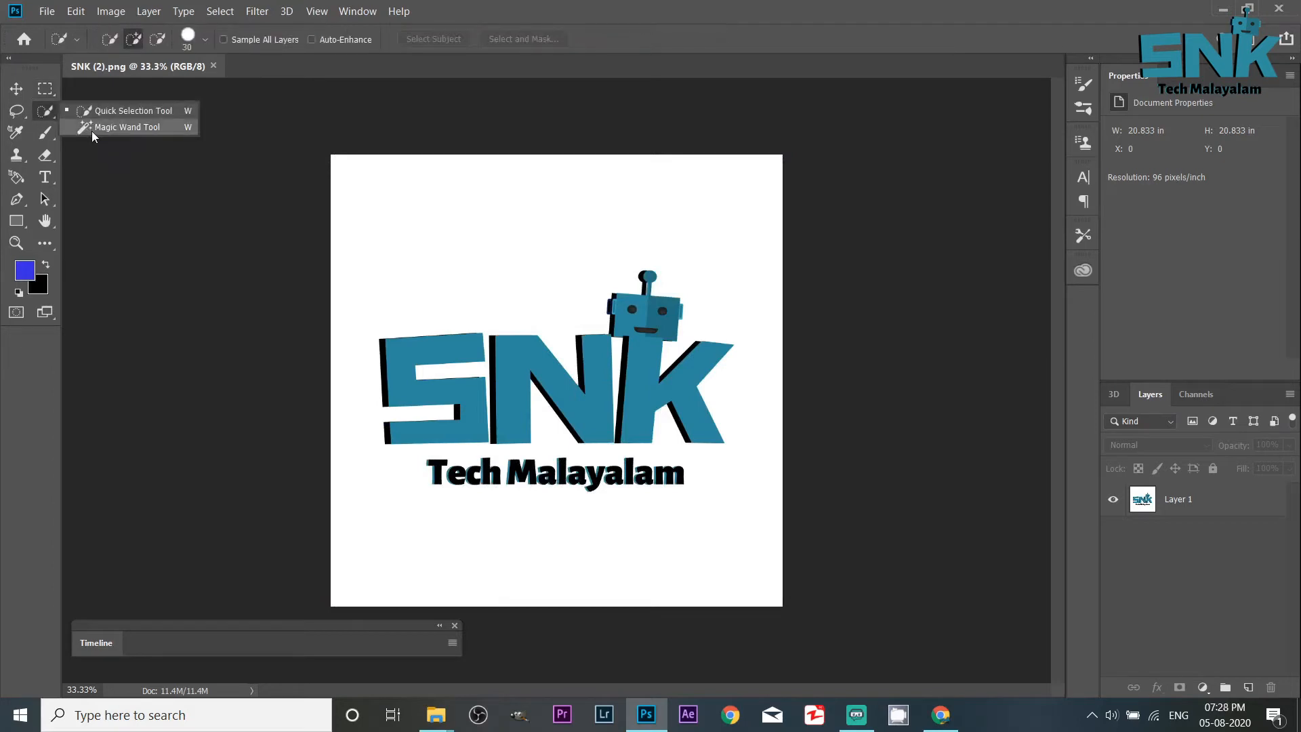
pyautogui.click(93, 127)
pyautogui.click(384, 243)
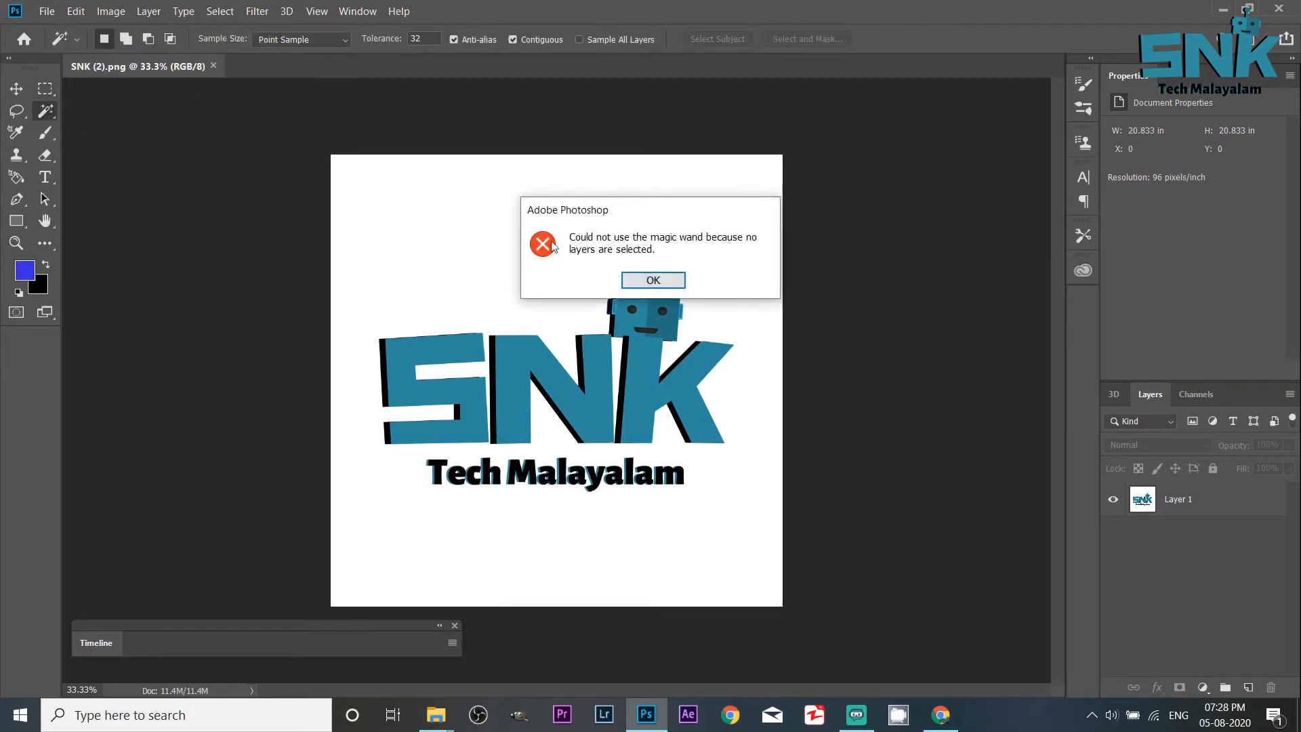
pyautogui.click(666, 281)
pyautogui.click(479, 218)
pyautogui.click(671, 282)
pyautogui.click(1176, 500)
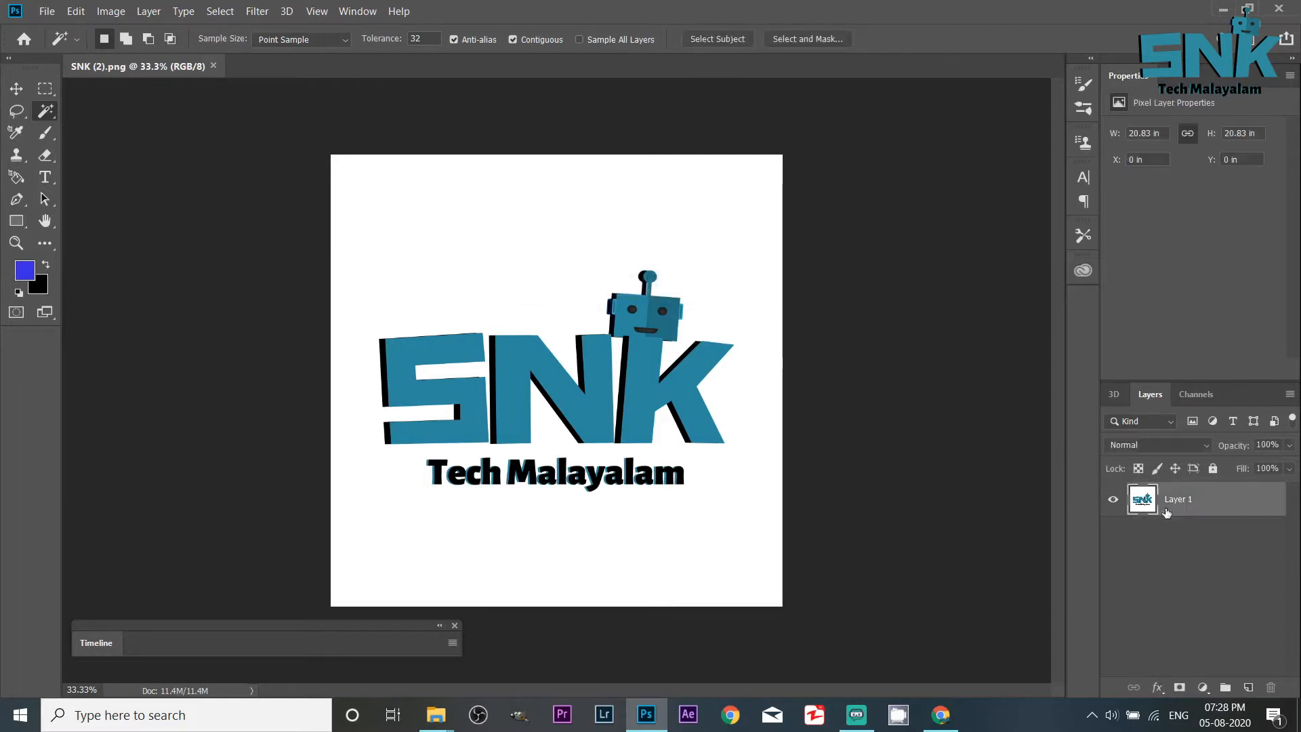
pyautogui.click(525, 197)
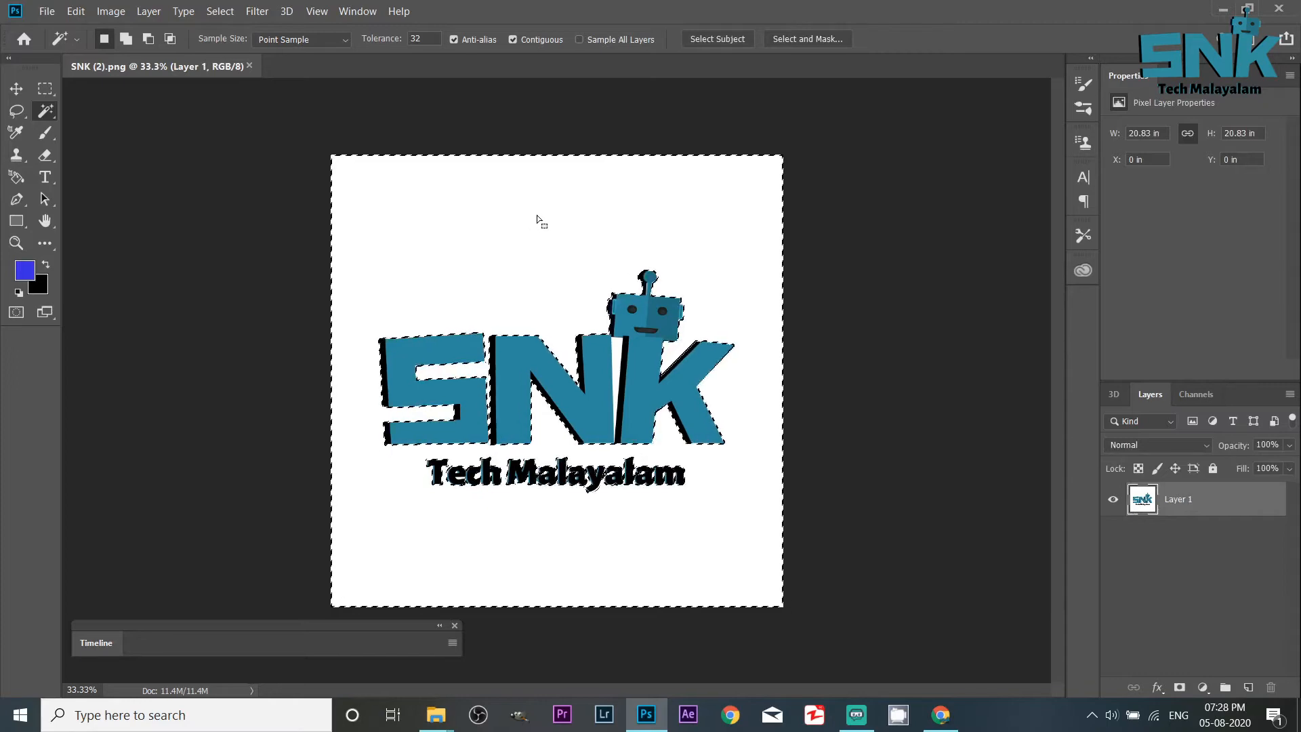
pyautogui.press('Delete')
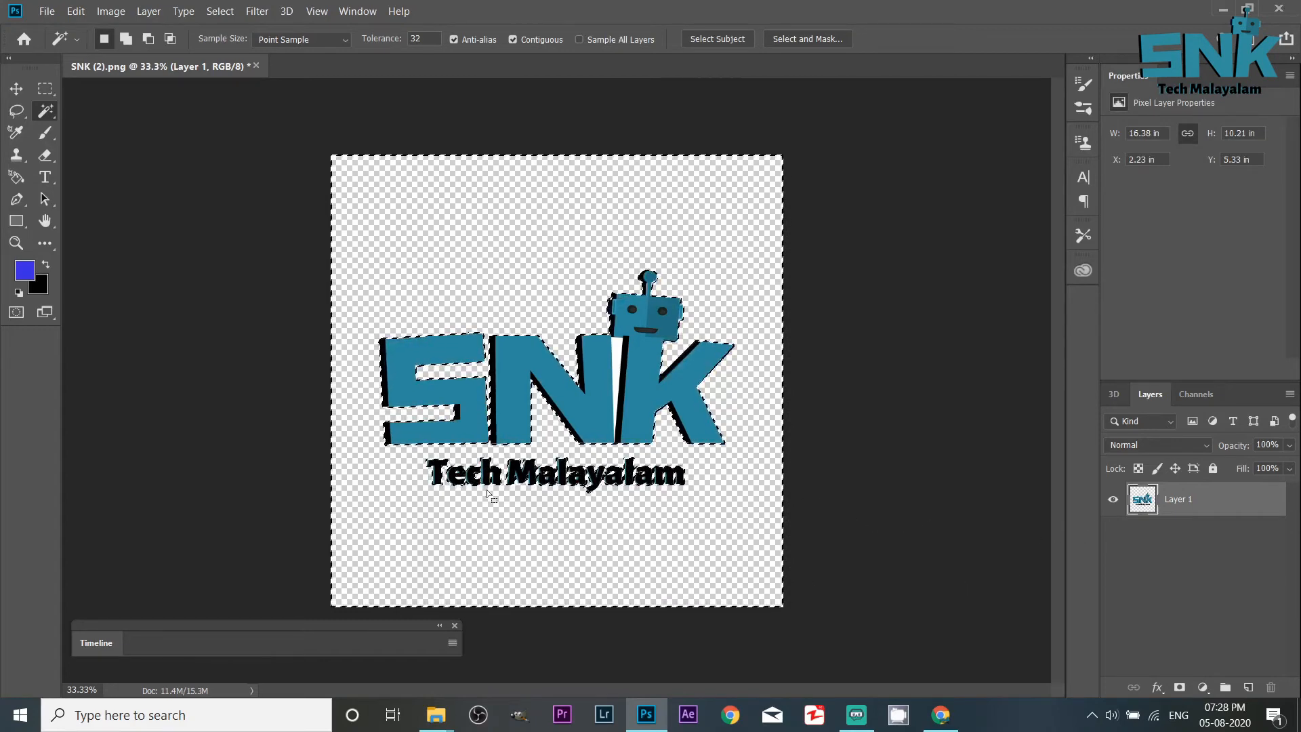
pyautogui.press('alt')
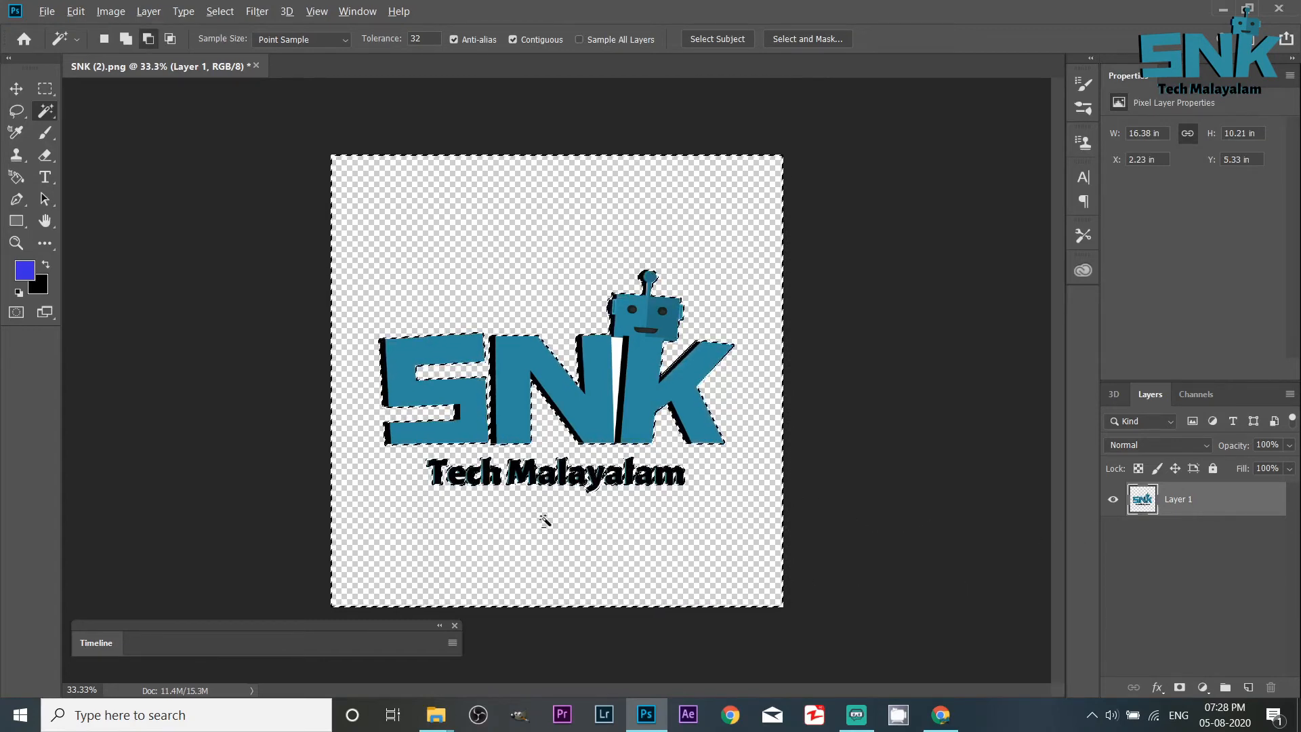
# Undo the deletion of the white background around the logo and clear the selection.
pyautogui.click(45, 160)
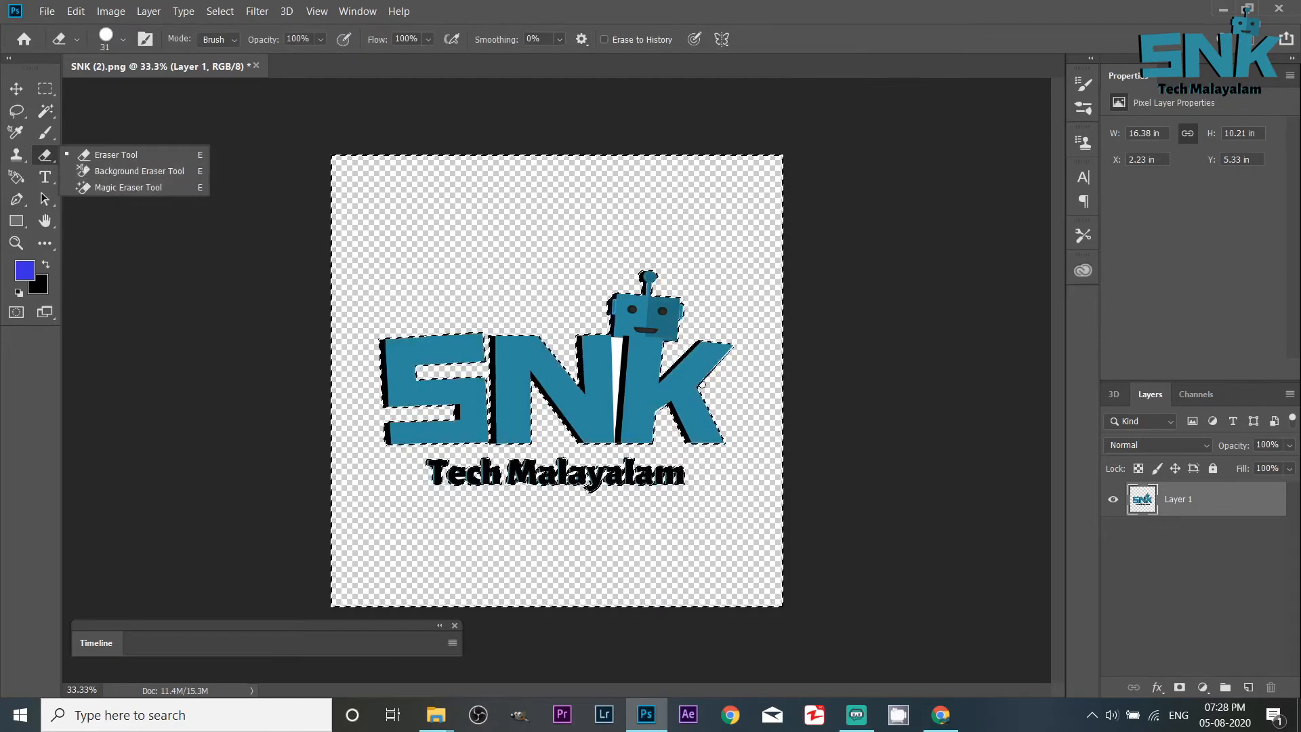
pyautogui.click(1098, 534)
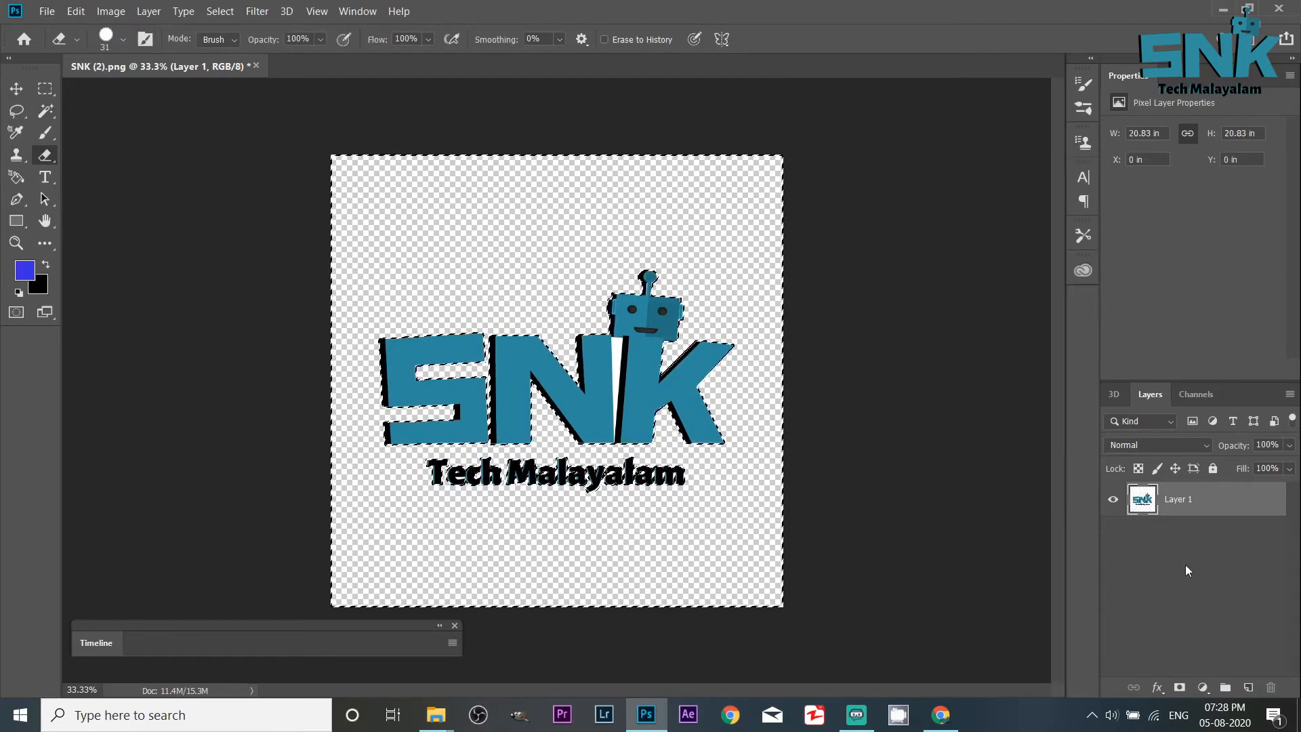
pyautogui.press('F12')
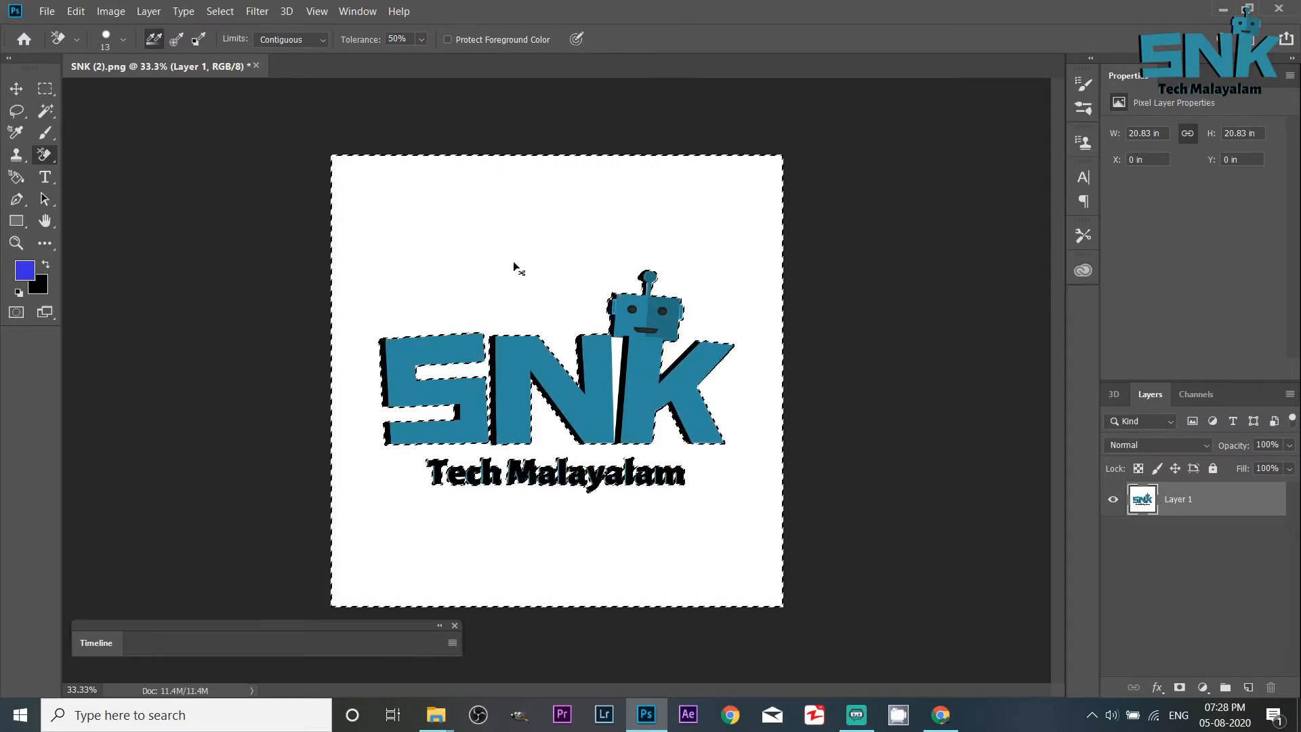
pyautogui.hotkey('ctrl', 'd')
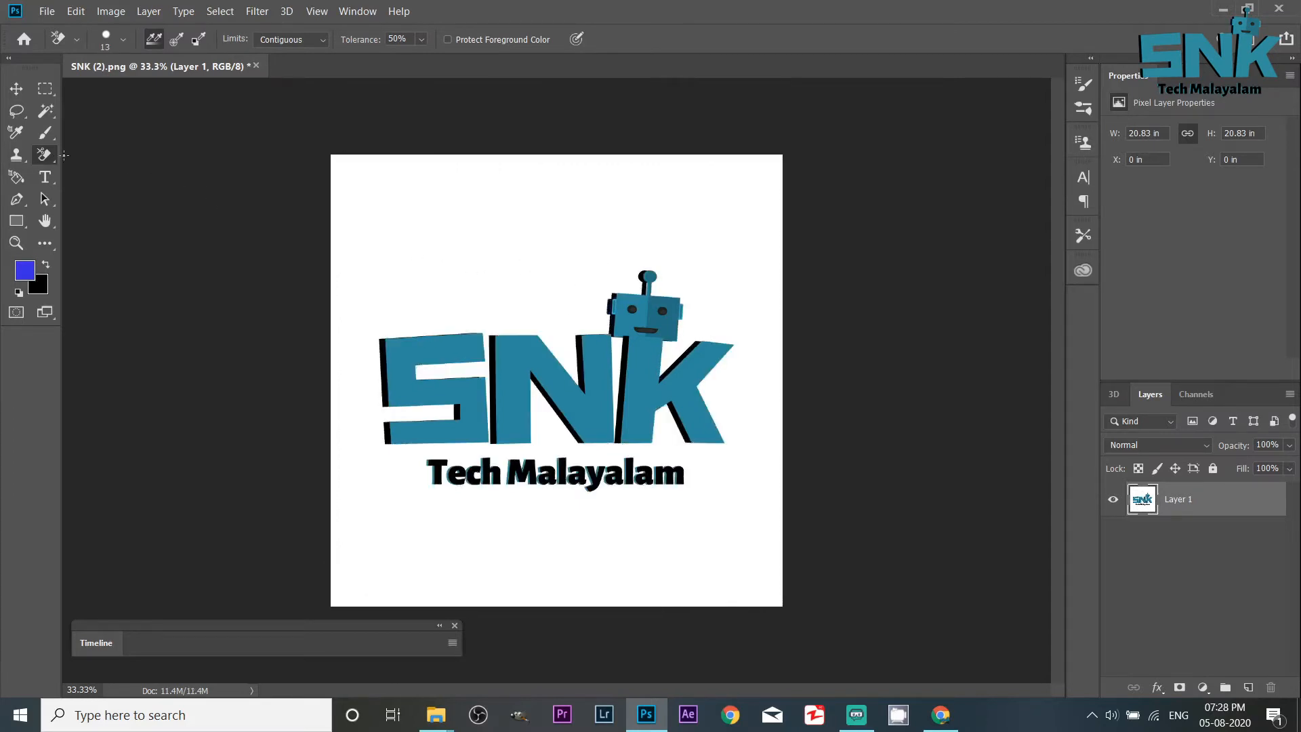
# Try erasing a stroke across the white area above the logo with the Background Eraser Tool.
pyautogui.rightClick(45, 156)
pyautogui.moveTo(433, 219); pyautogui.dragTo(666, 225)
# Try erasing the white background and the gap between N and K with the Magic Eraser Tool, and undo the erasing.
pyautogui.rightClick(47, 158)
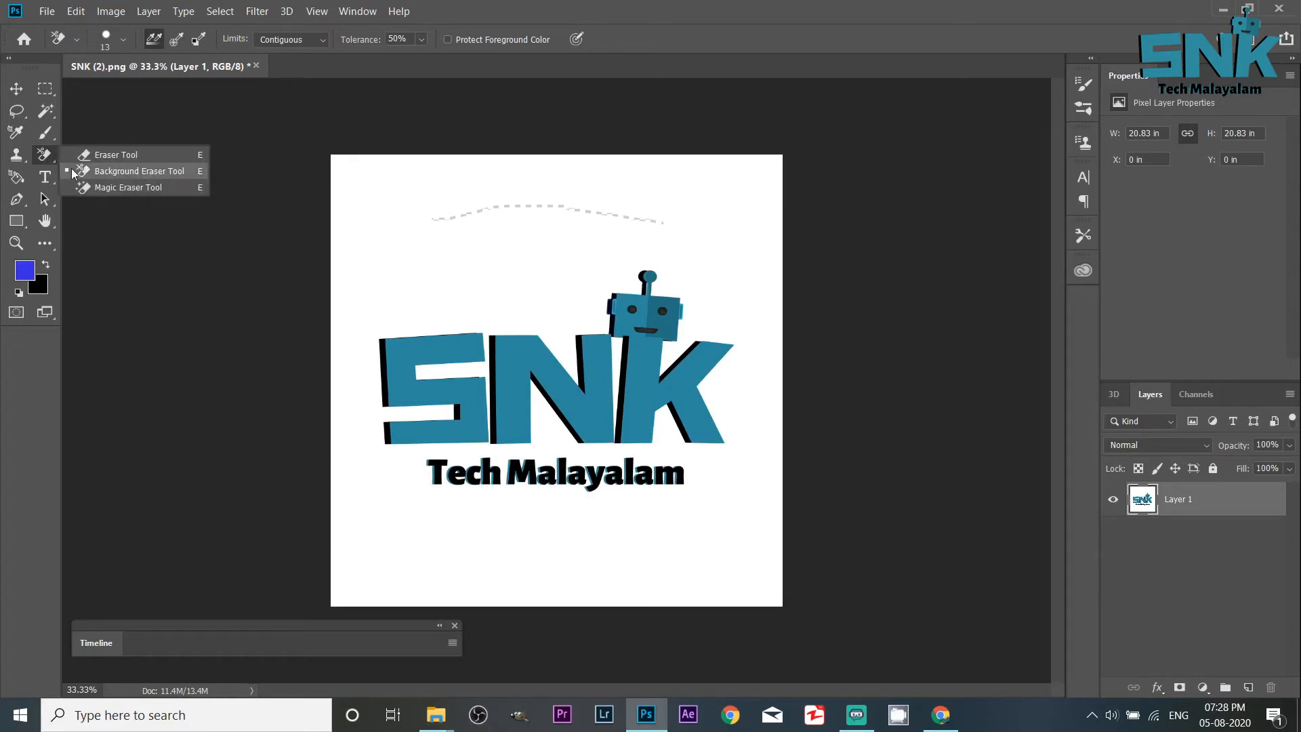
pyautogui.click(91, 188)
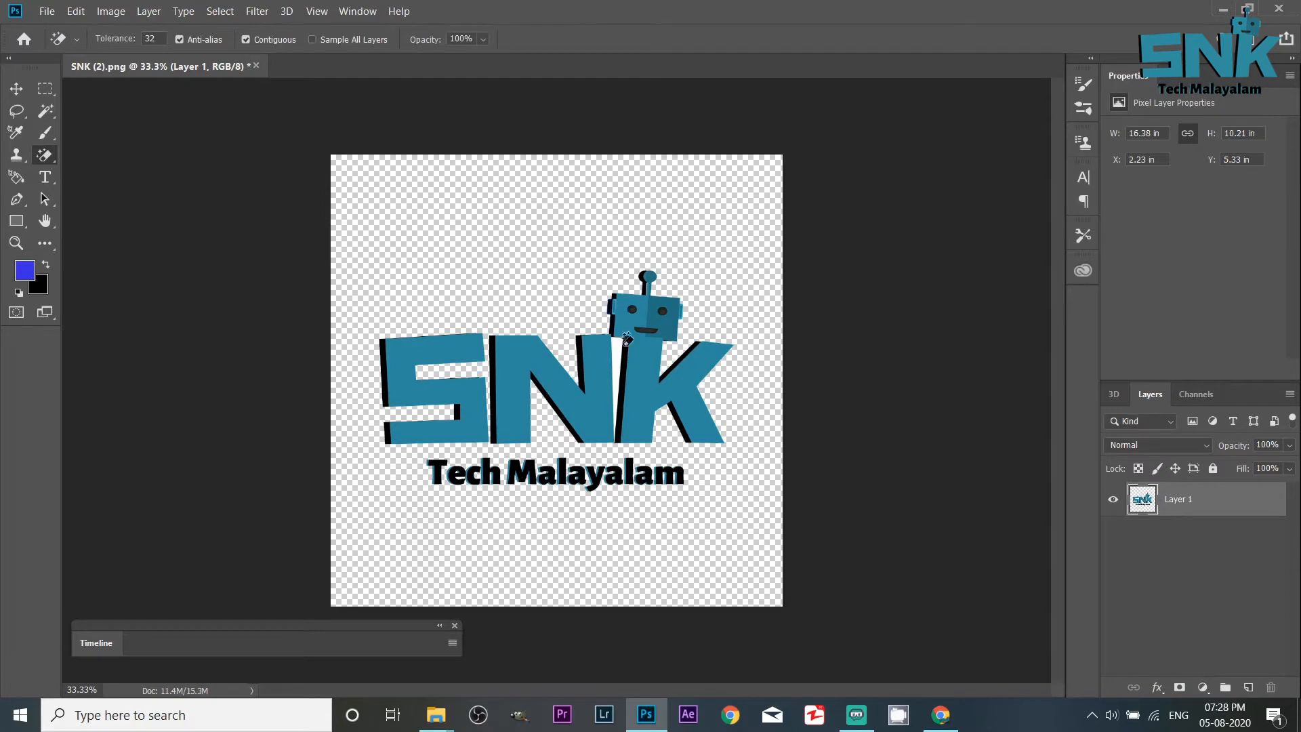
pyautogui.click(616, 363)
pyautogui.click(665, 186)
pyautogui.click(488, 198)
pyautogui.click(1166, 545)
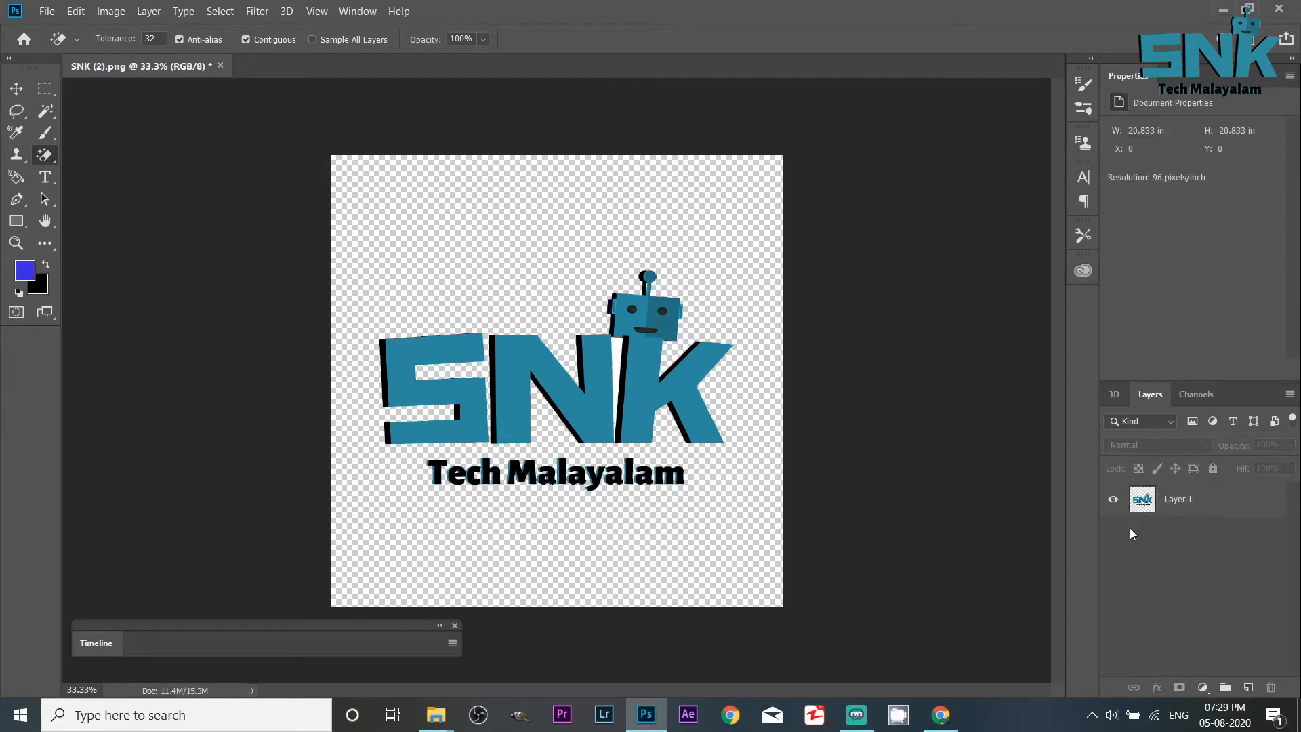
pyautogui.hotkey('ctrl', 'z')
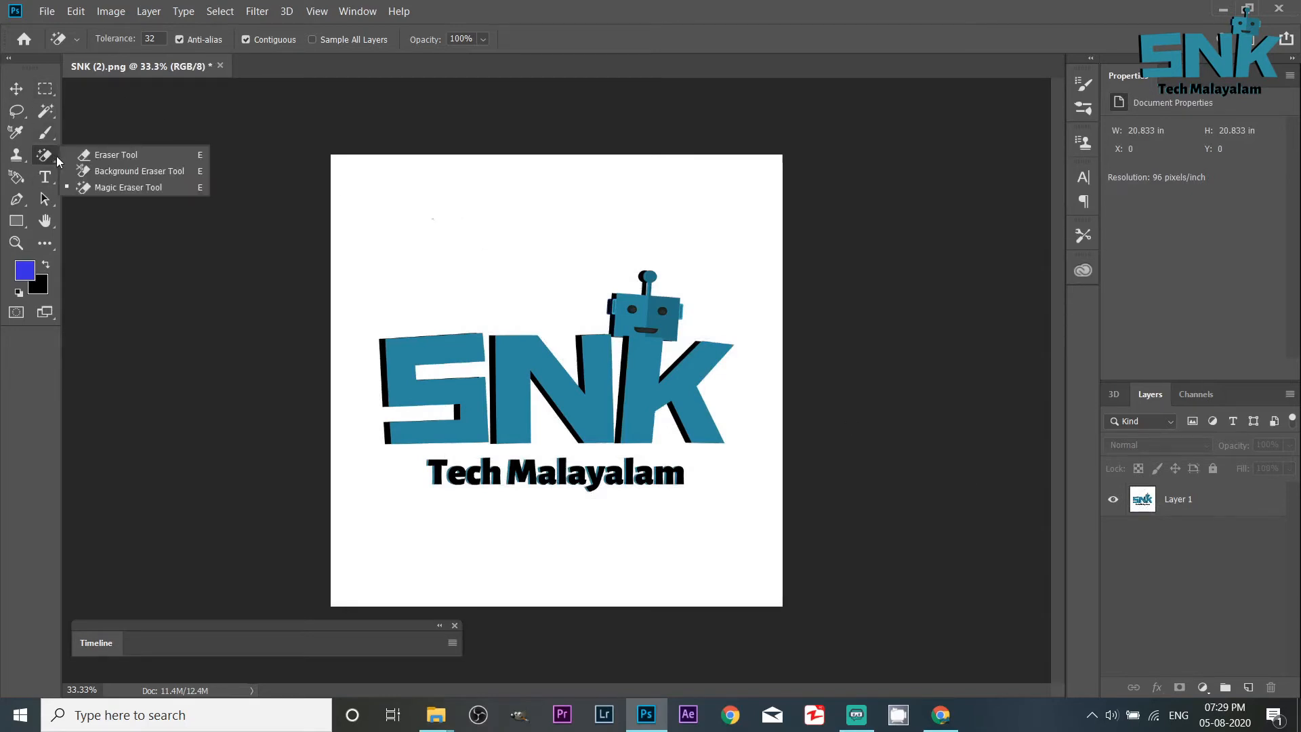
# On Layer 1, select and delete the white background and the white gap between N and K using the Magic Wand Tool.
pyautogui.click(38, 119)
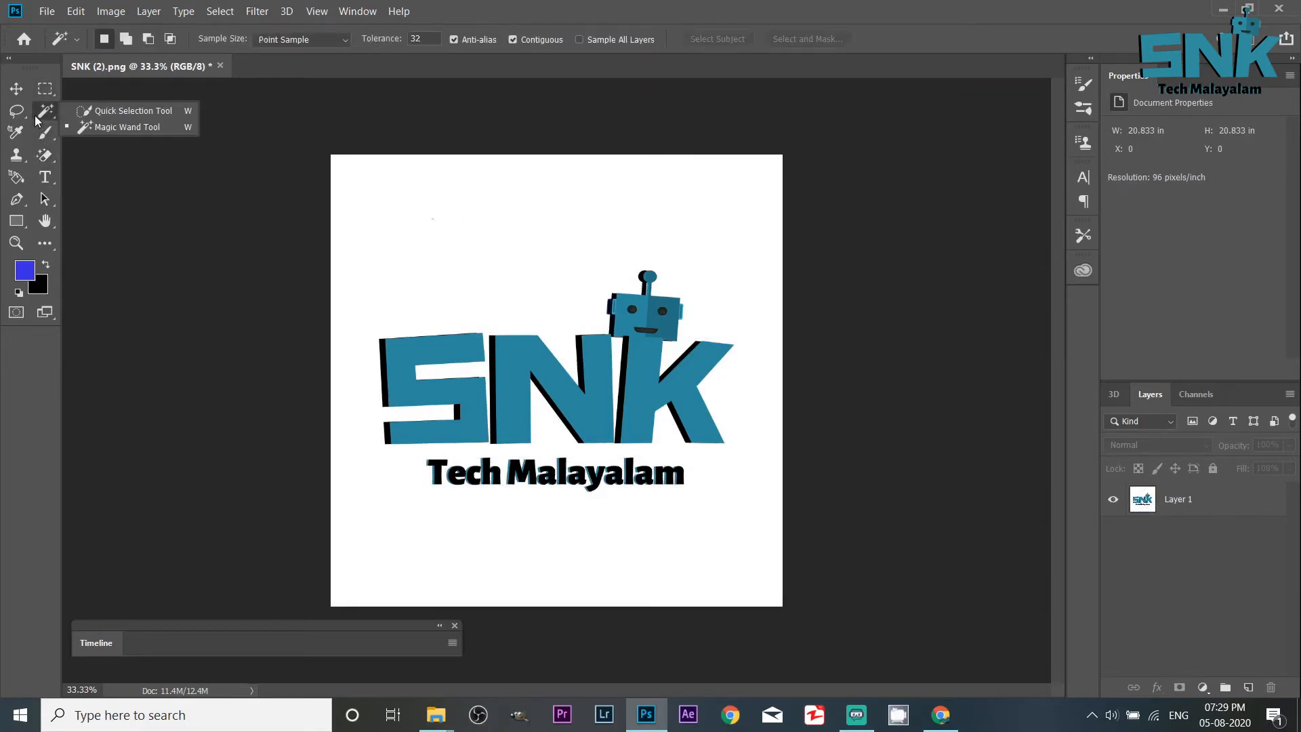
pyautogui.click(40, 119)
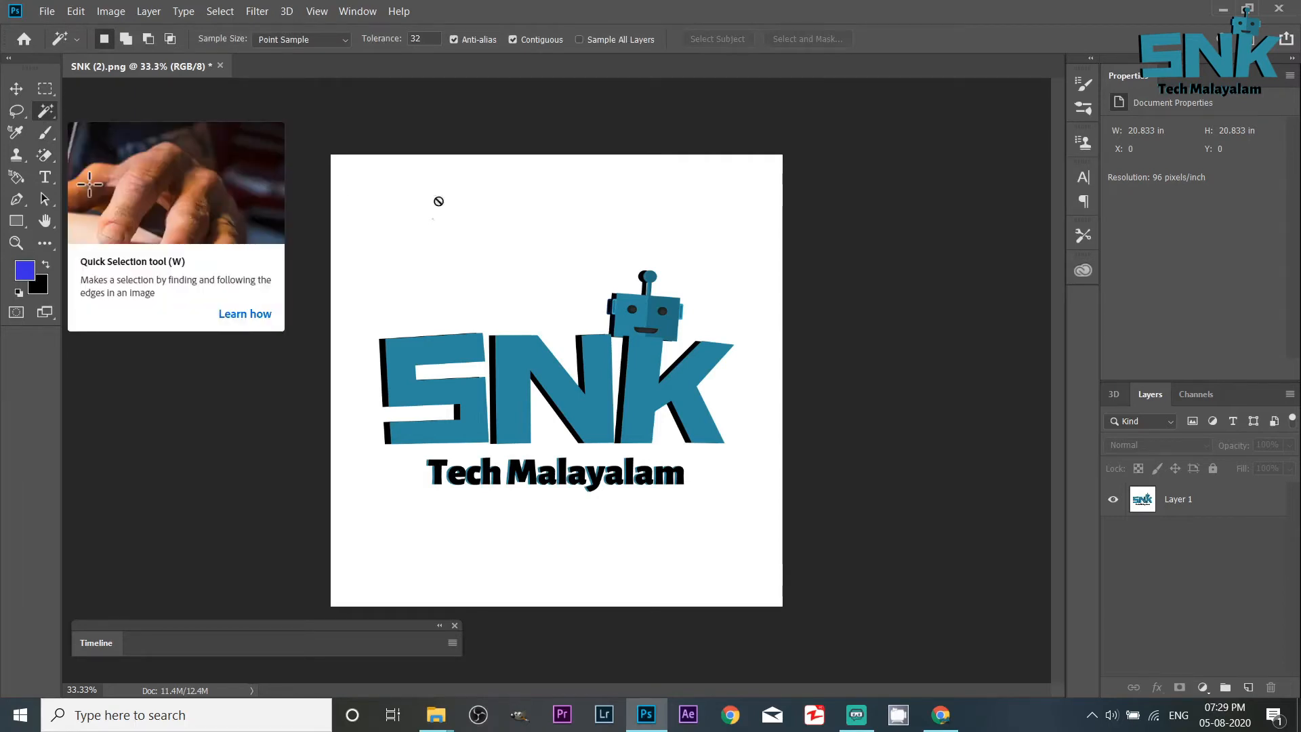
pyautogui.click(558, 234)
pyautogui.click(656, 278)
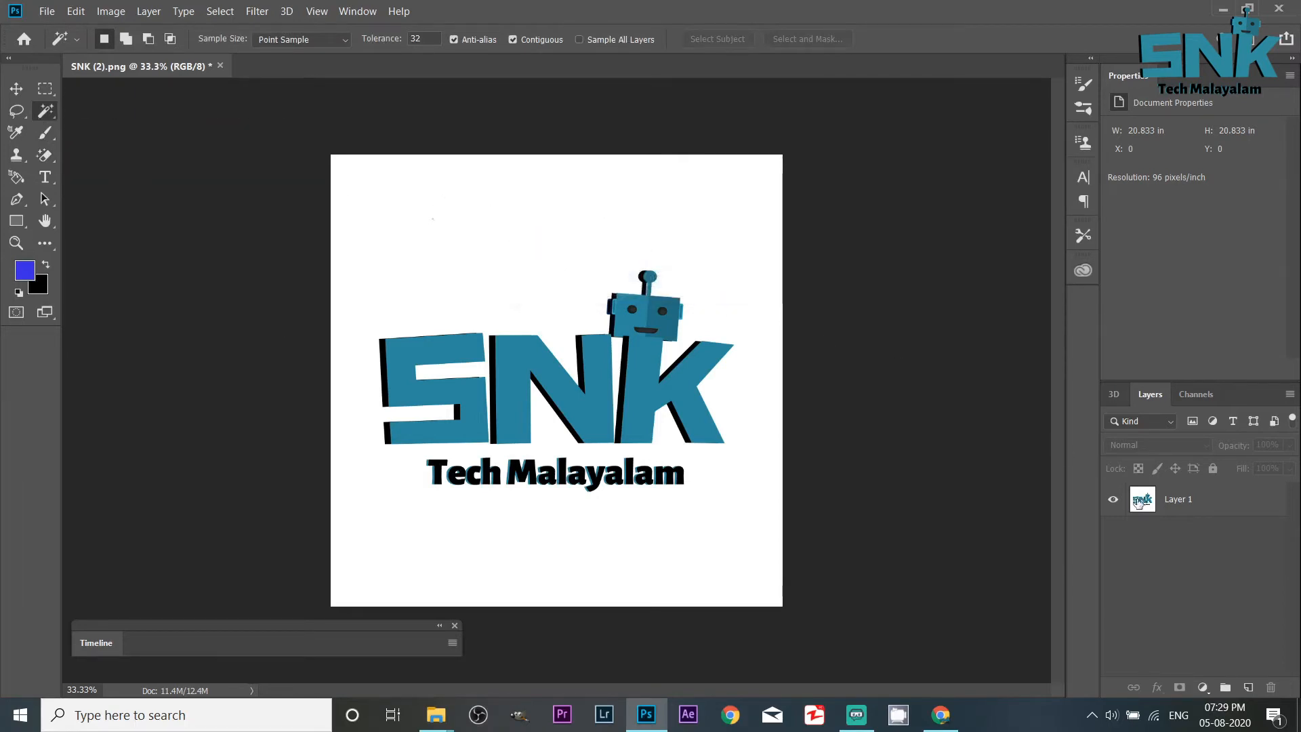
pyautogui.click(1141, 505)
pyautogui.click(494, 239)
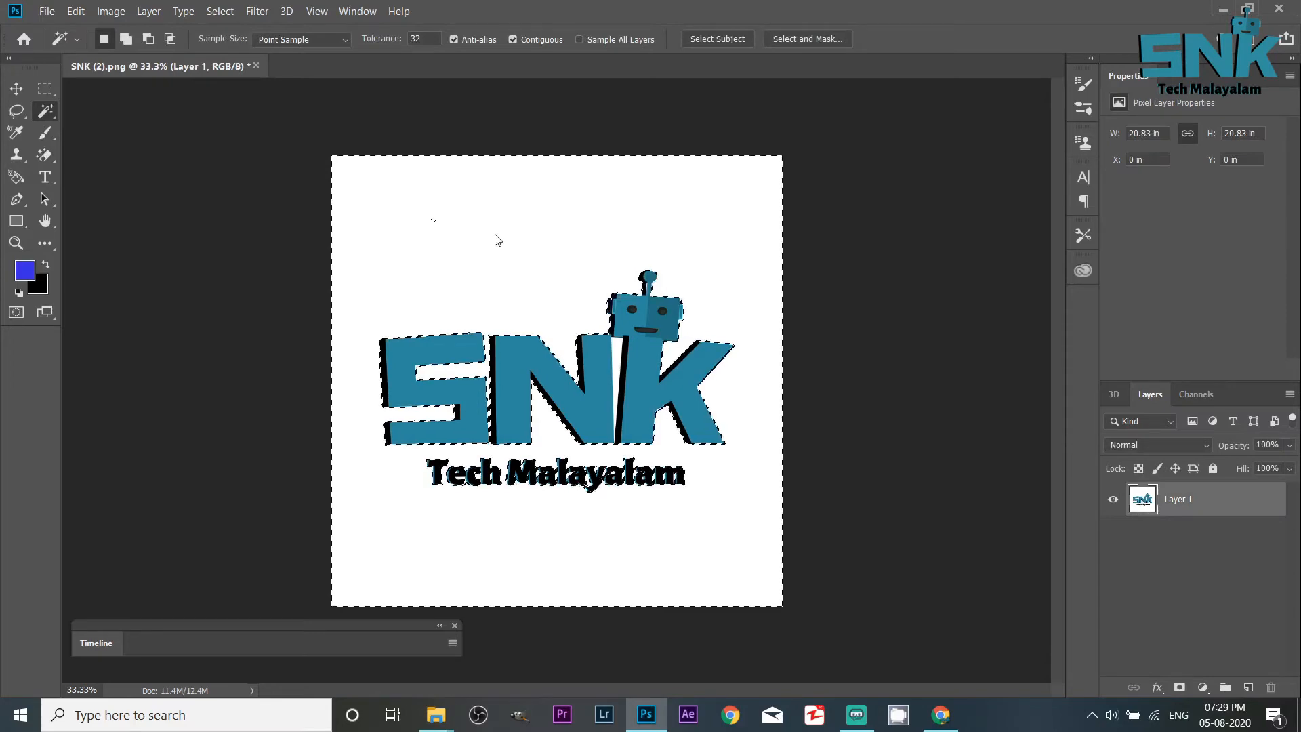
pyautogui.press('Delete')
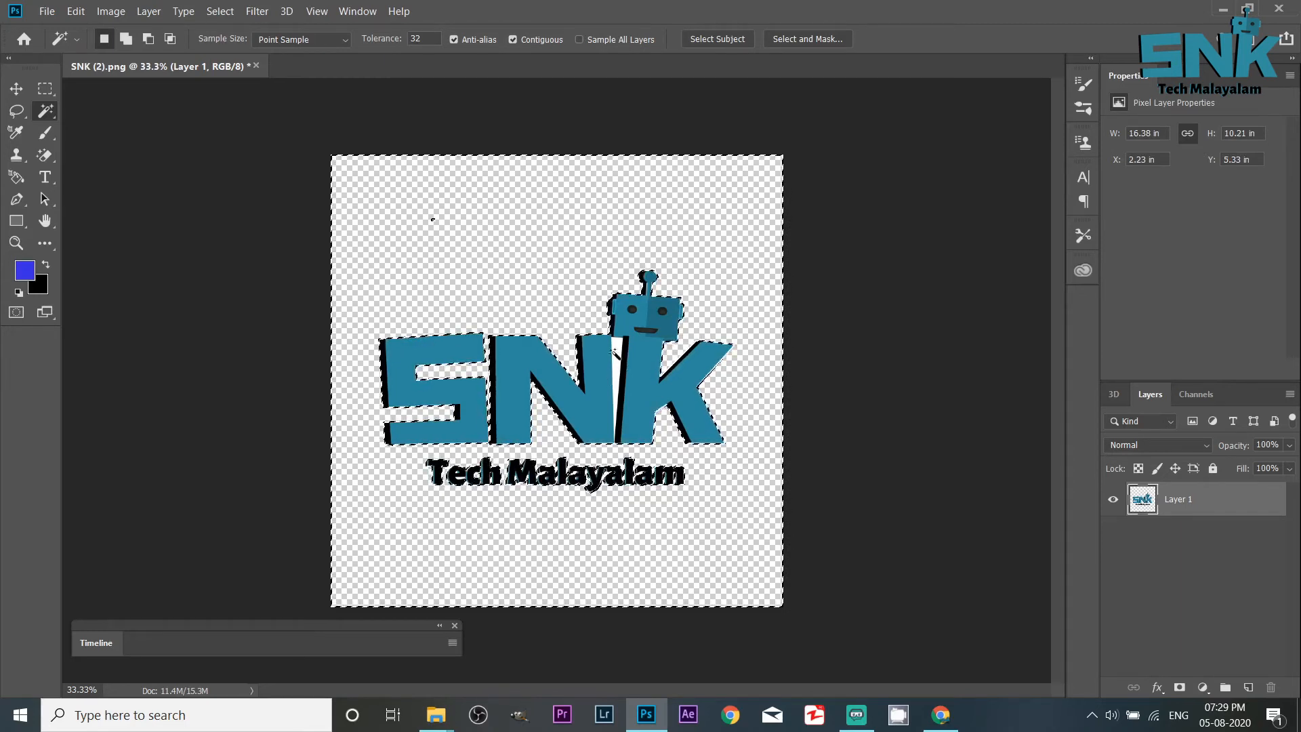
pyautogui.click(617, 354)
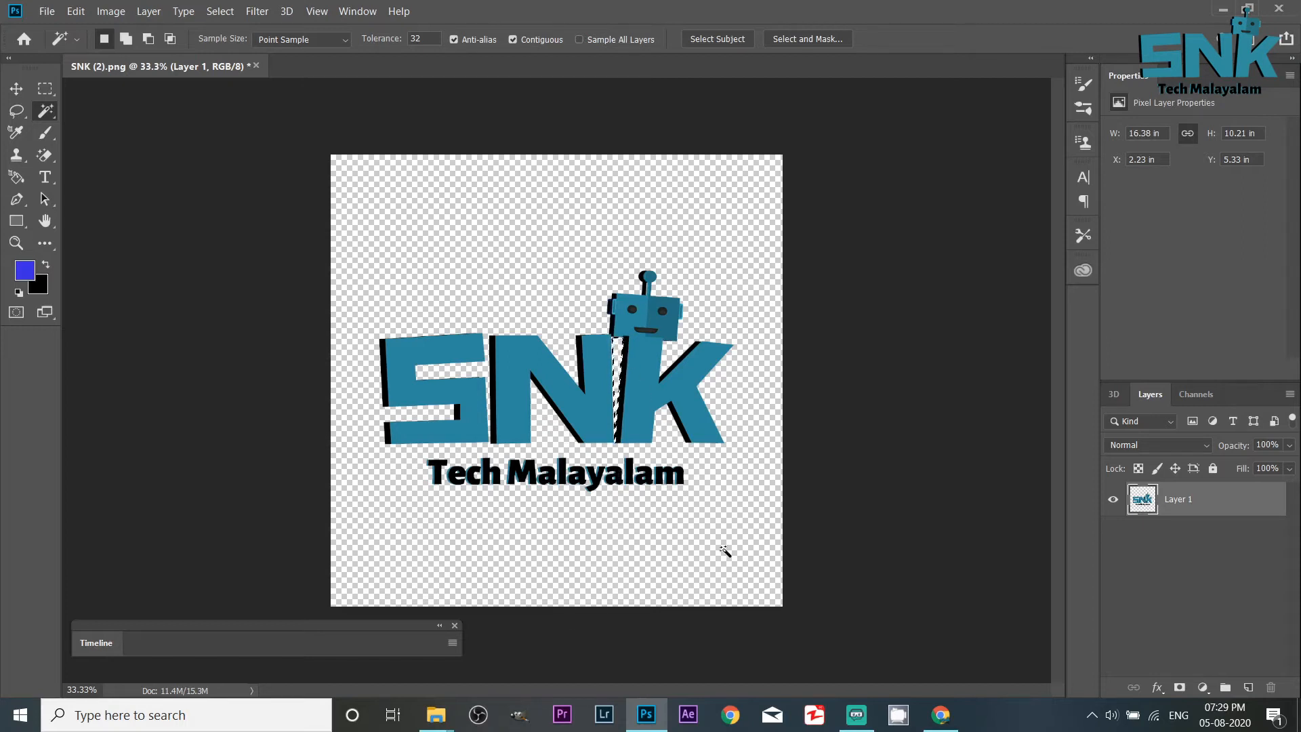
pyautogui.press('alt')
pyautogui.scroll(-1, 799, 507)
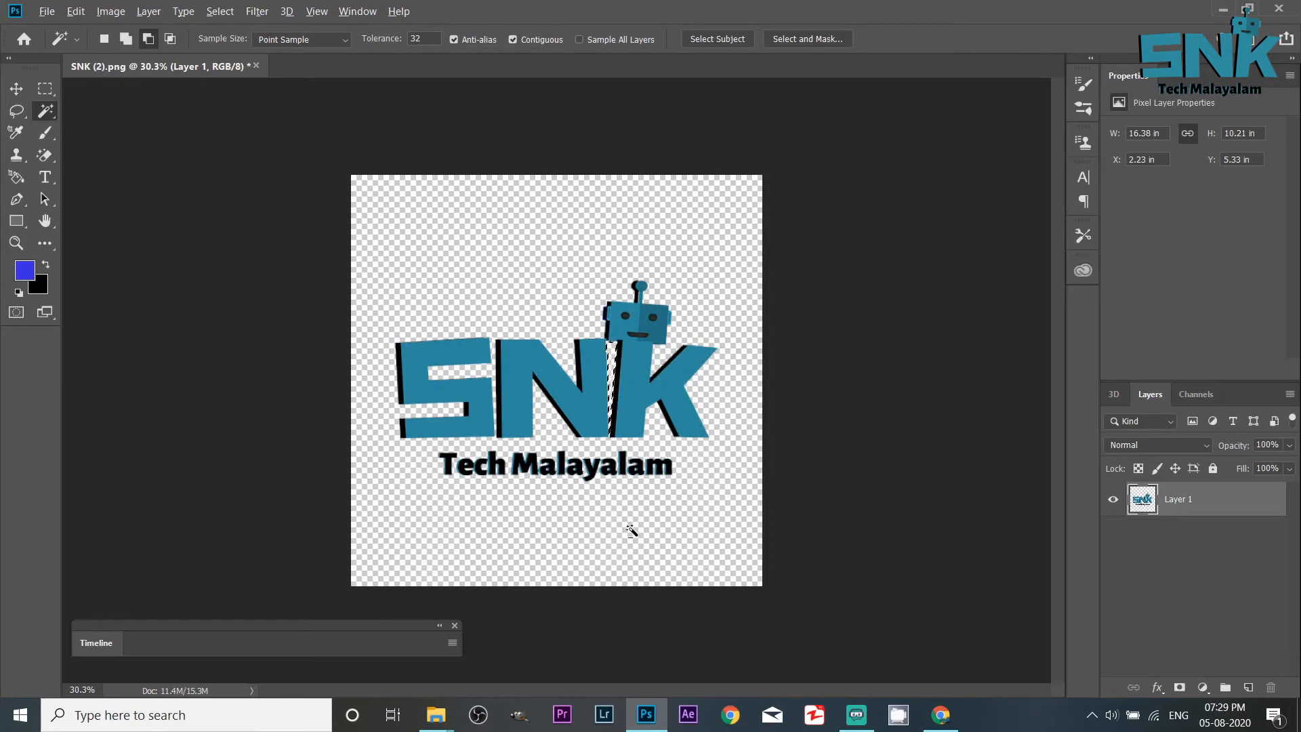
pyautogui.click(17, 88)
pyautogui.scroll(1, 453, 546)
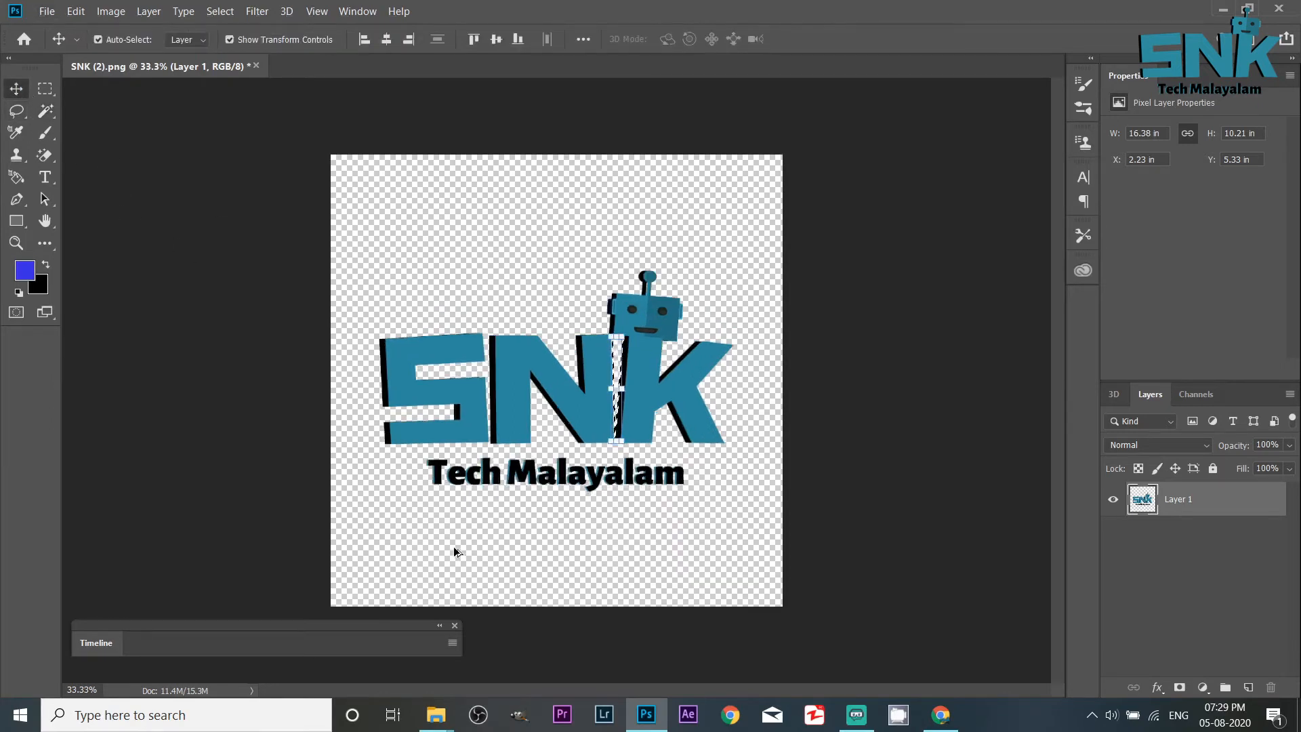
pyautogui.scroll(-1, 454, 546)
pyautogui.scroll(1, 453, 546)
pyautogui.scroll(1, 453, 546)
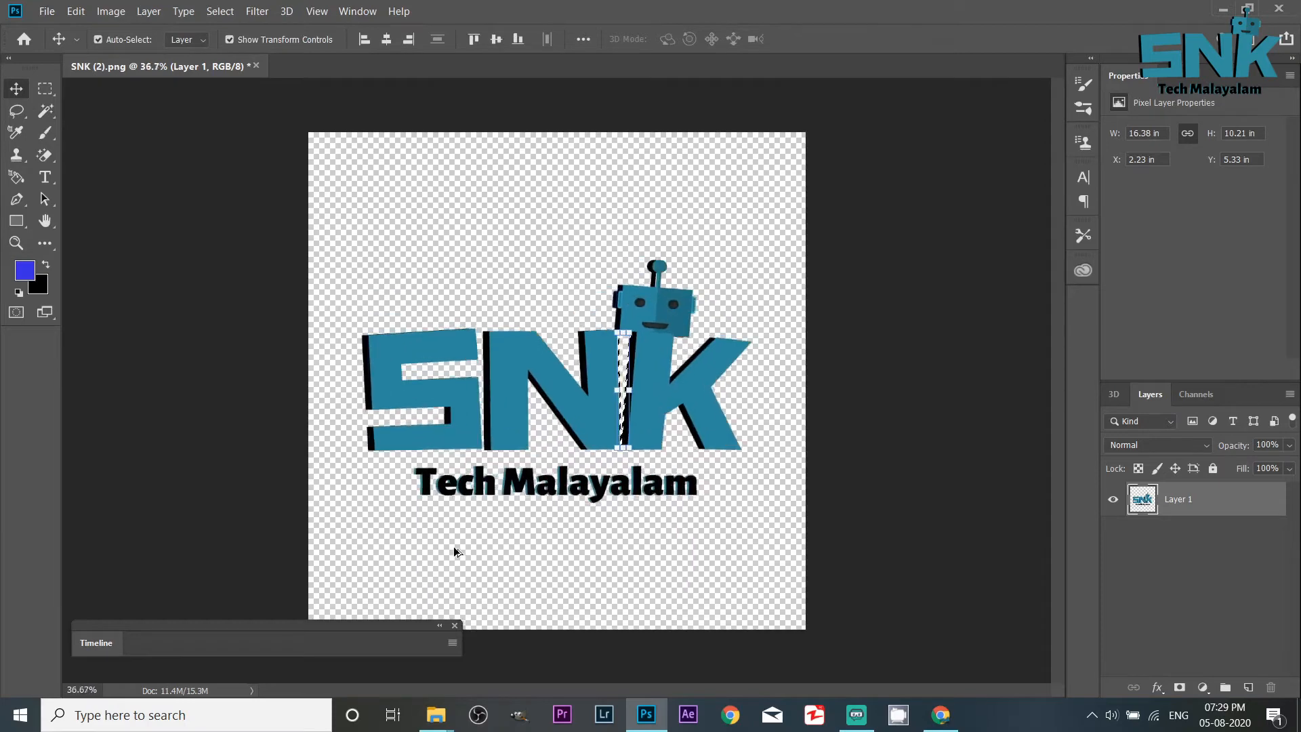
pyautogui.scroll(-1, 453, 546)
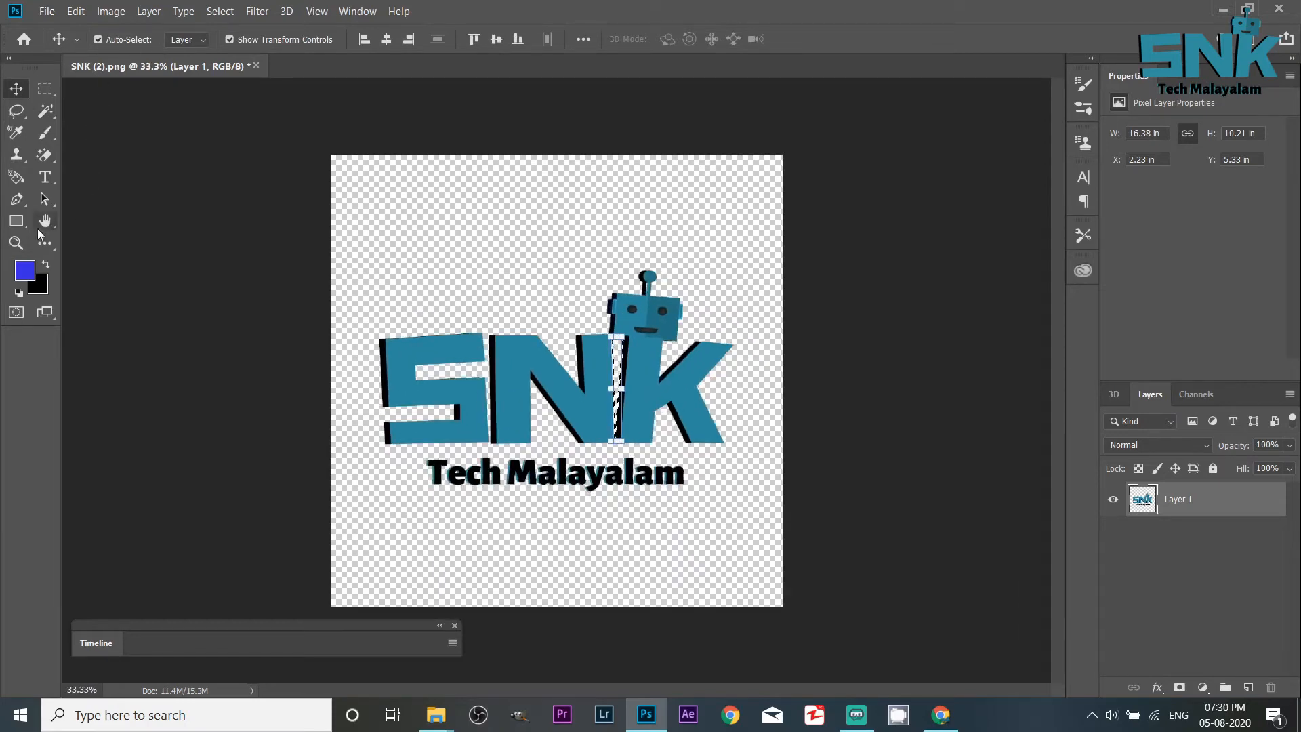
# Select and delete the white areas enclosed by the letters of the Tech Malayalam text using the Magic Wand Tool.
pyautogui.click(16, 243)
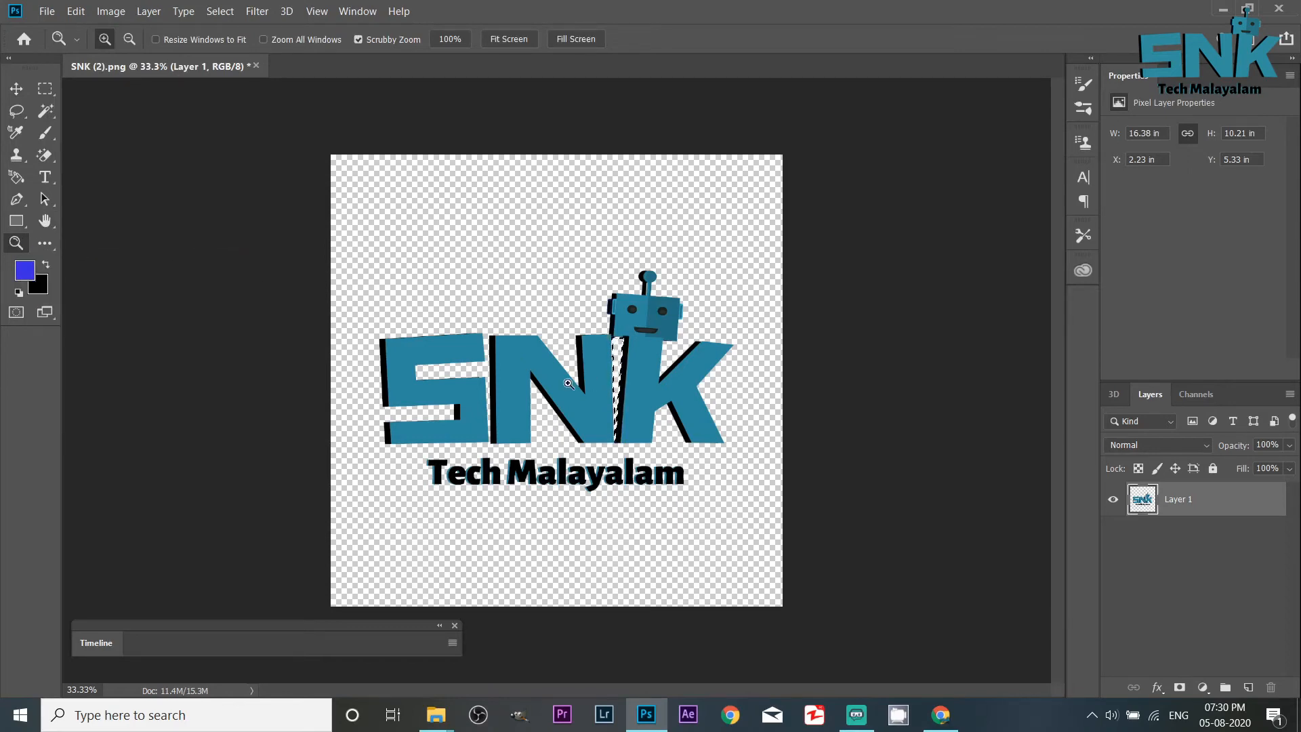
pyautogui.click(562, 512)
pyautogui.click(563, 513)
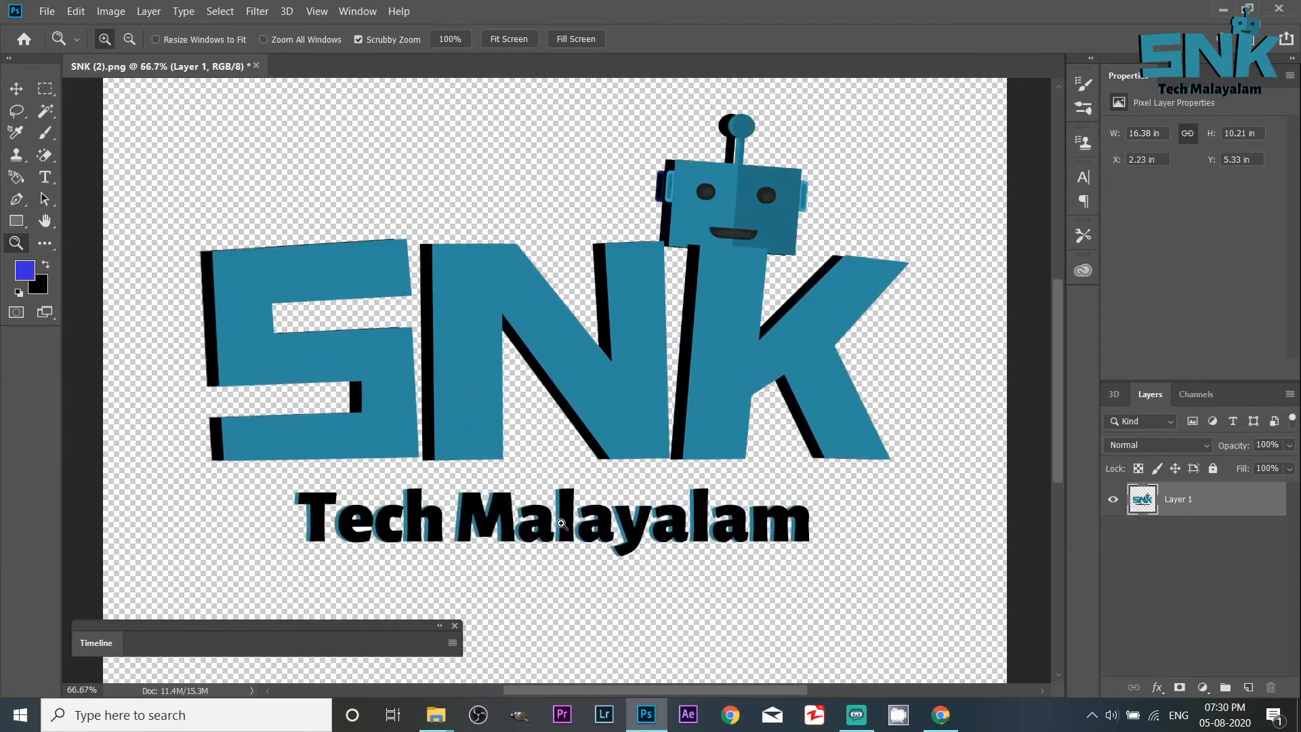
pyautogui.click(466, 561)
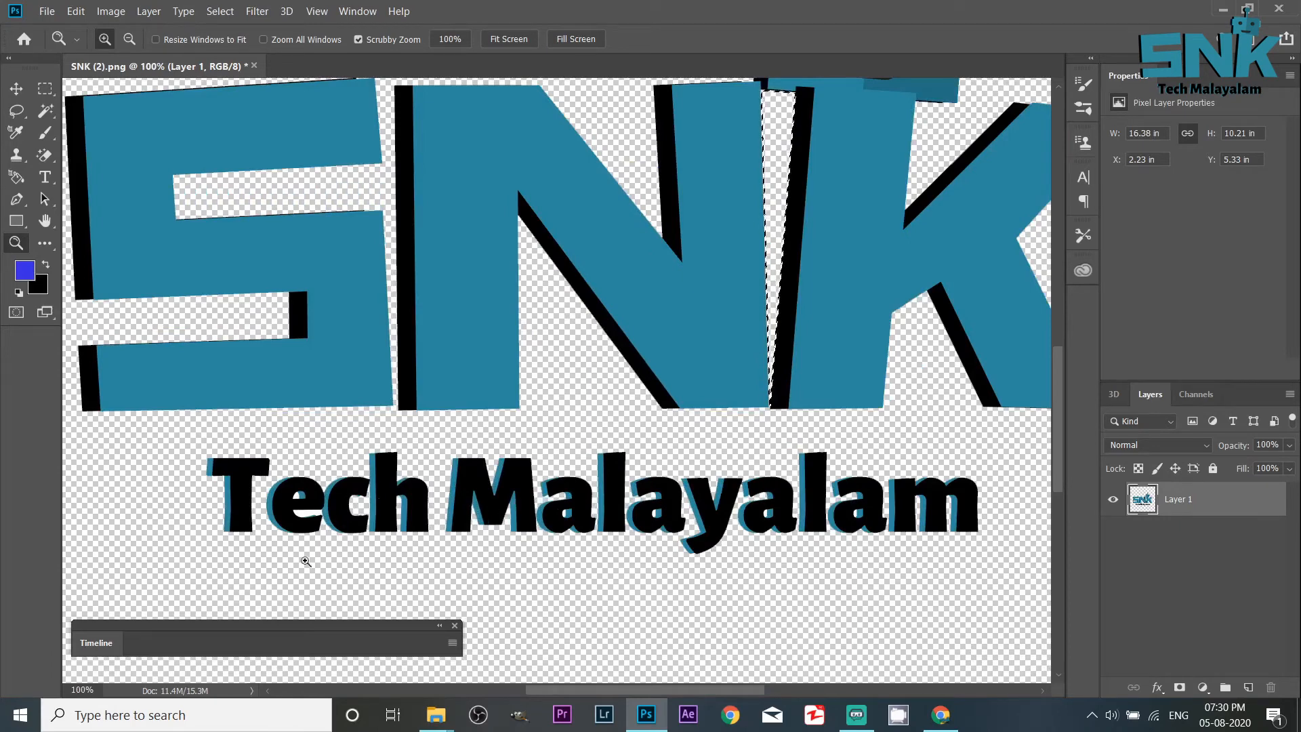
pyautogui.click(45, 110)
pyautogui.rightClick(52, 113)
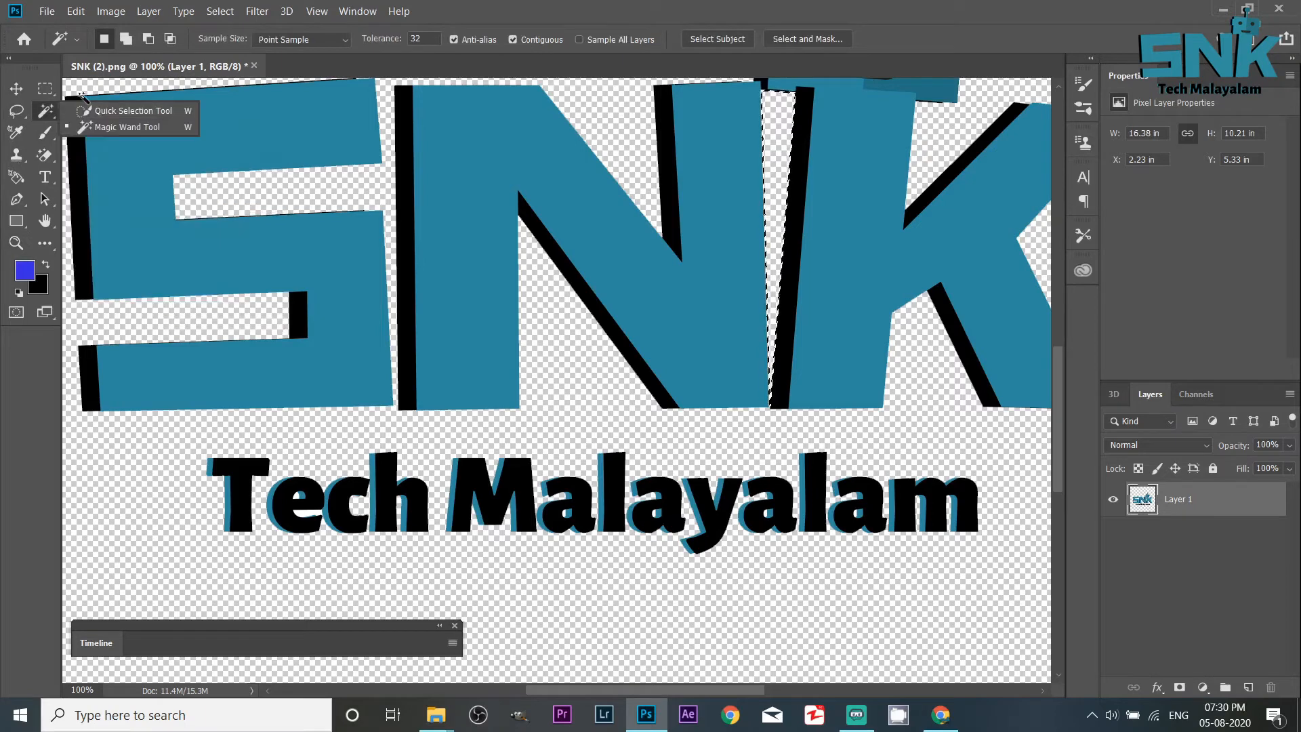
pyautogui.press('Escape')
pyautogui.click(303, 512)
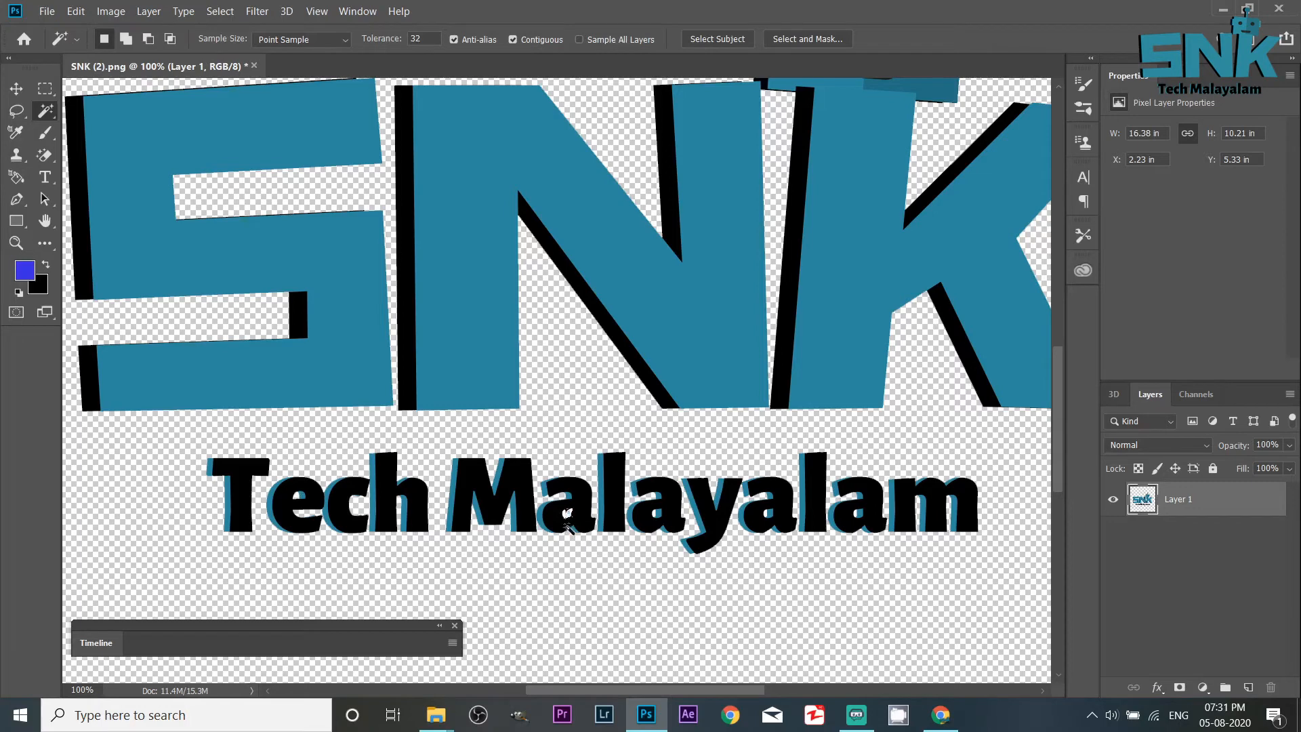
pyautogui.click(655, 515)
pyautogui.click(857, 513)
# Examine the logo from the robot head down to the Tech Malayalam text for leftover white areas.
pyautogui.scroll(1, 729, 568)
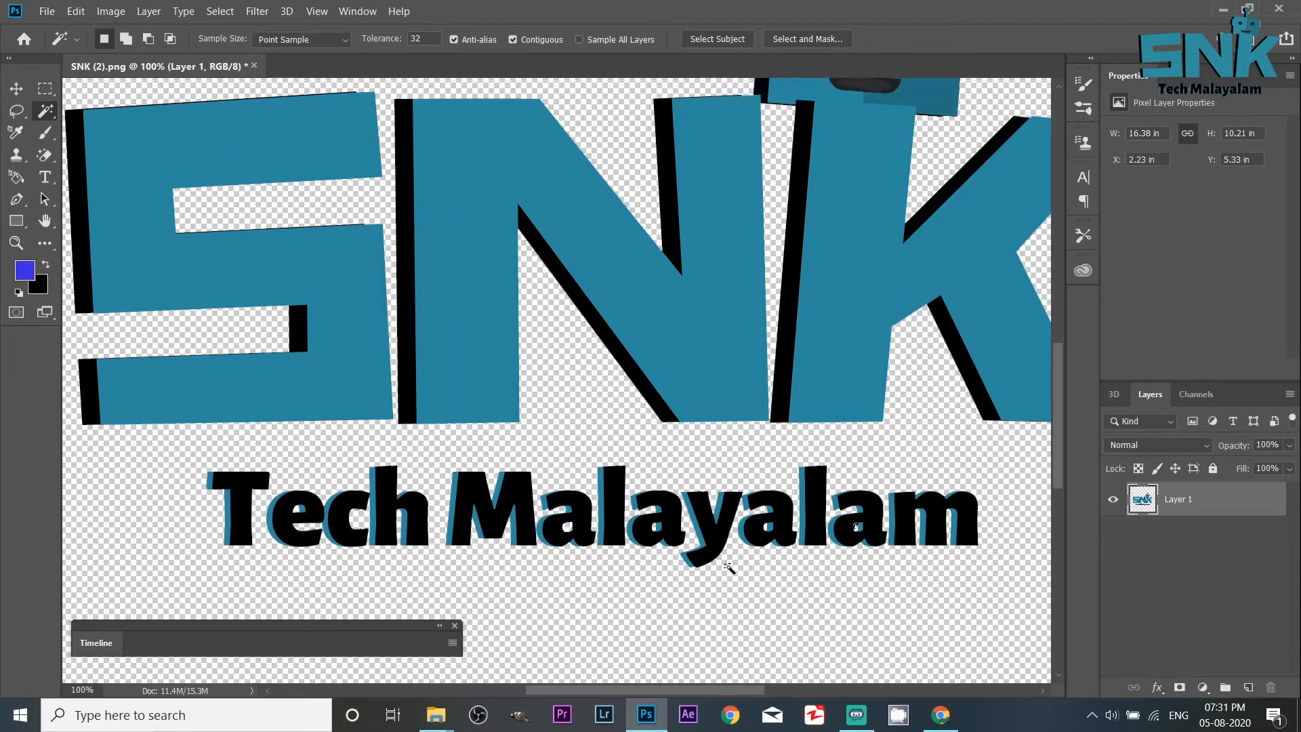
pyautogui.scroll(-1, 728, 567)
pyautogui.scroll(1, 729, 568)
pyautogui.moveTo(1056, 433); pyautogui.dragTo(1023, 323)
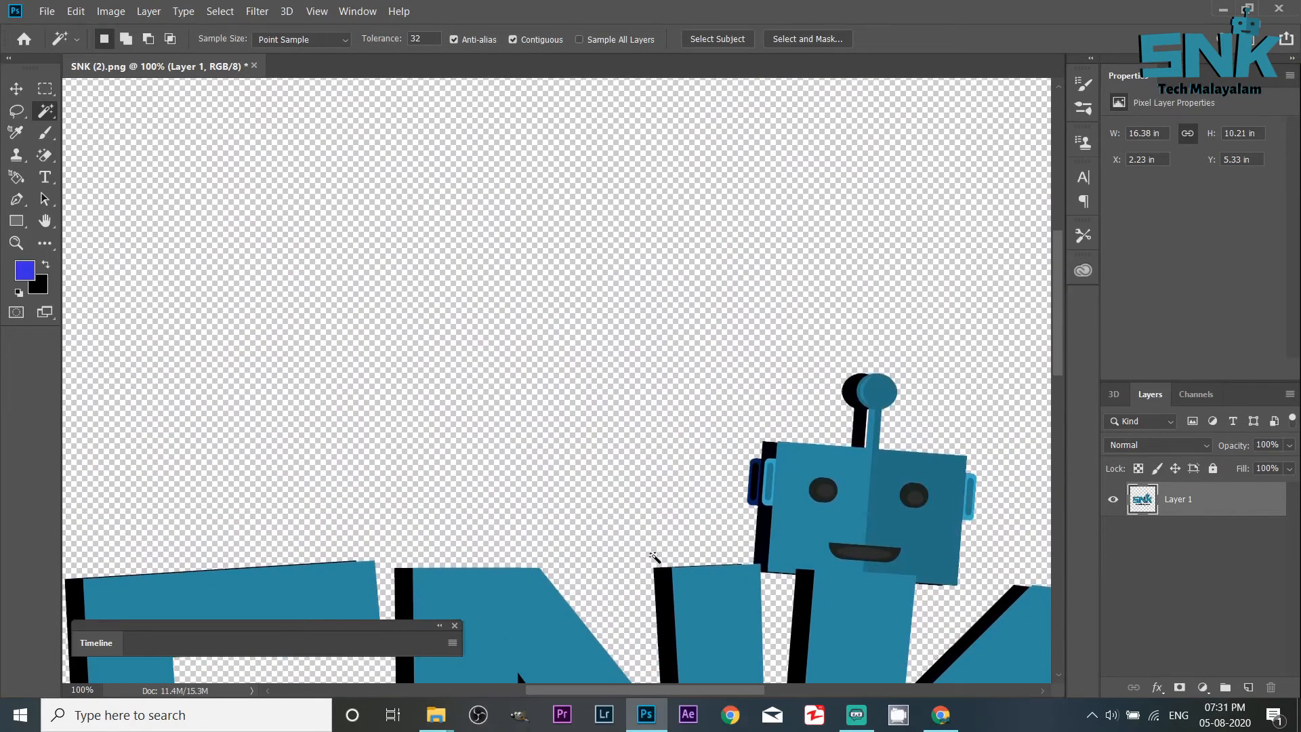
pyautogui.scroll(-1, 654, 557)
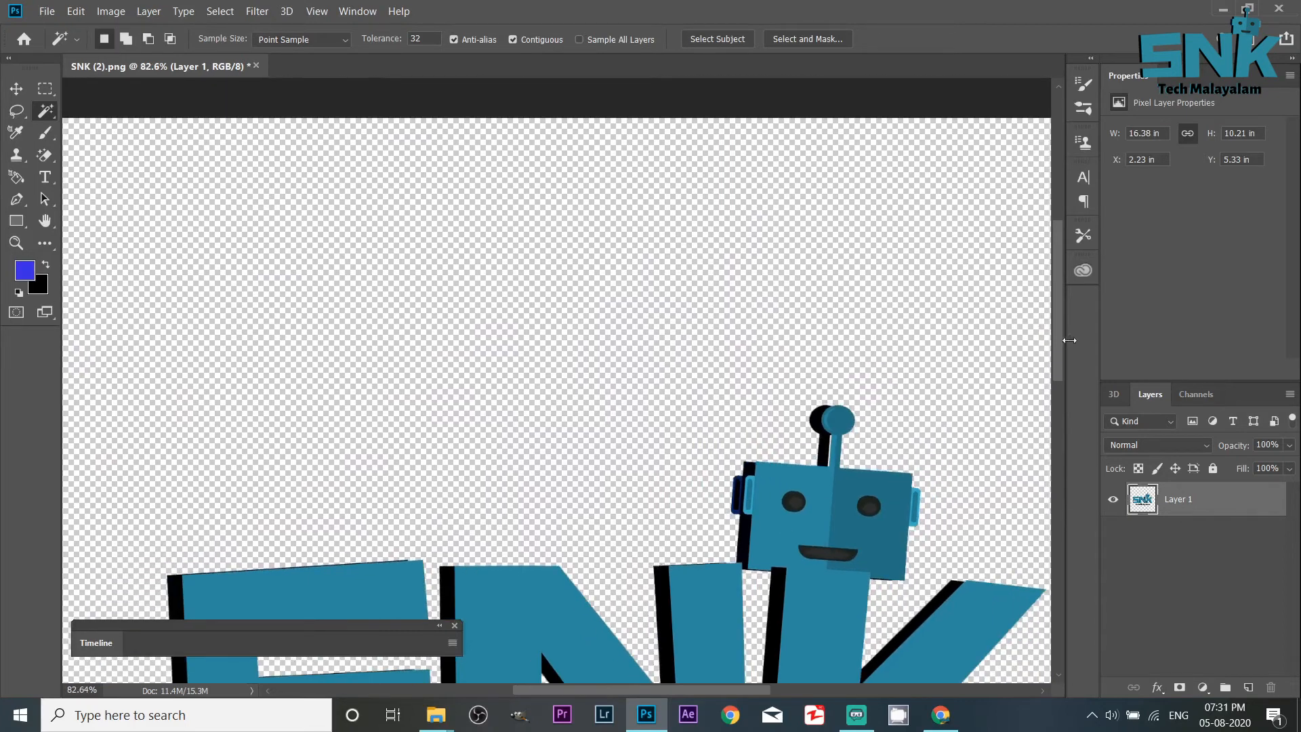
pyautogui.moveTo(1055, 331); pyautogui.dragTo(1085, 455)
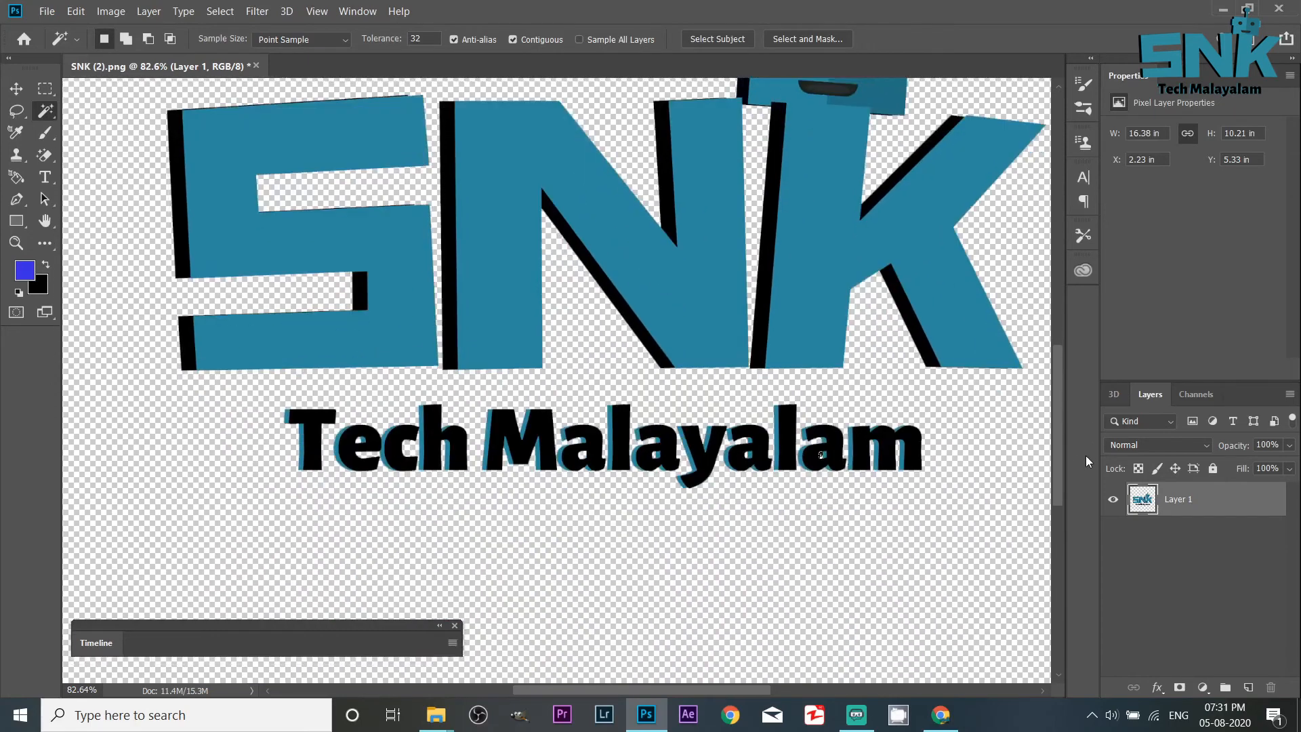
pyautogui.scroll(1, 1059, 457)
pyautogui.scroll(-1, 1061, 455)
pyautogui.scroll(1, 502, 546)
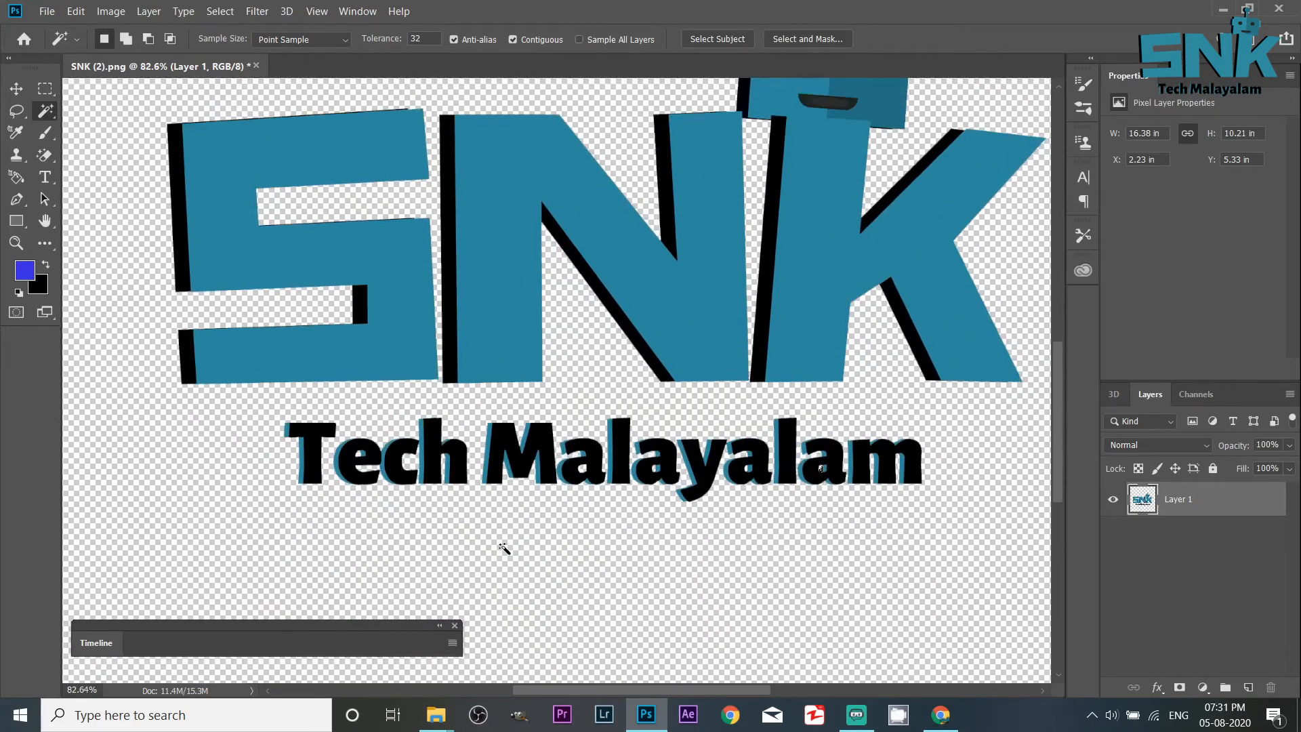
pyautogui.rightClick(48, 116)
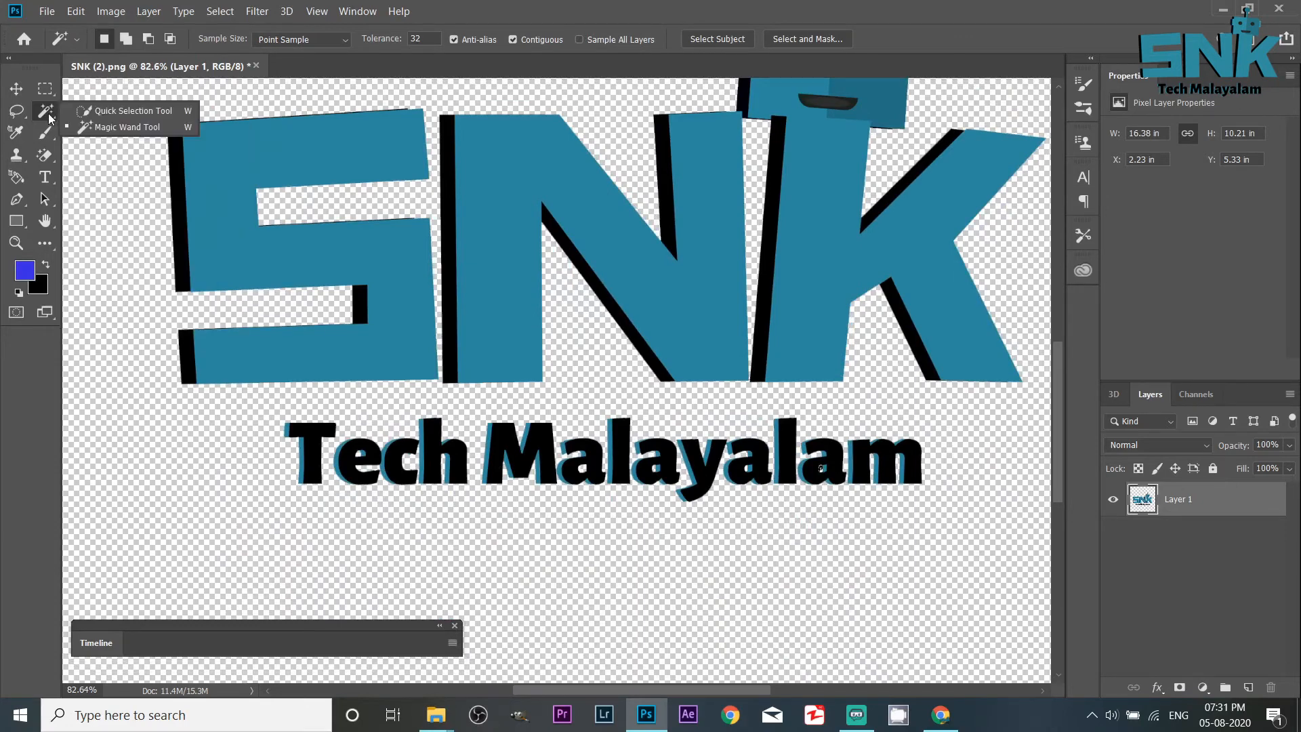
pyautogui.click(45, 157)
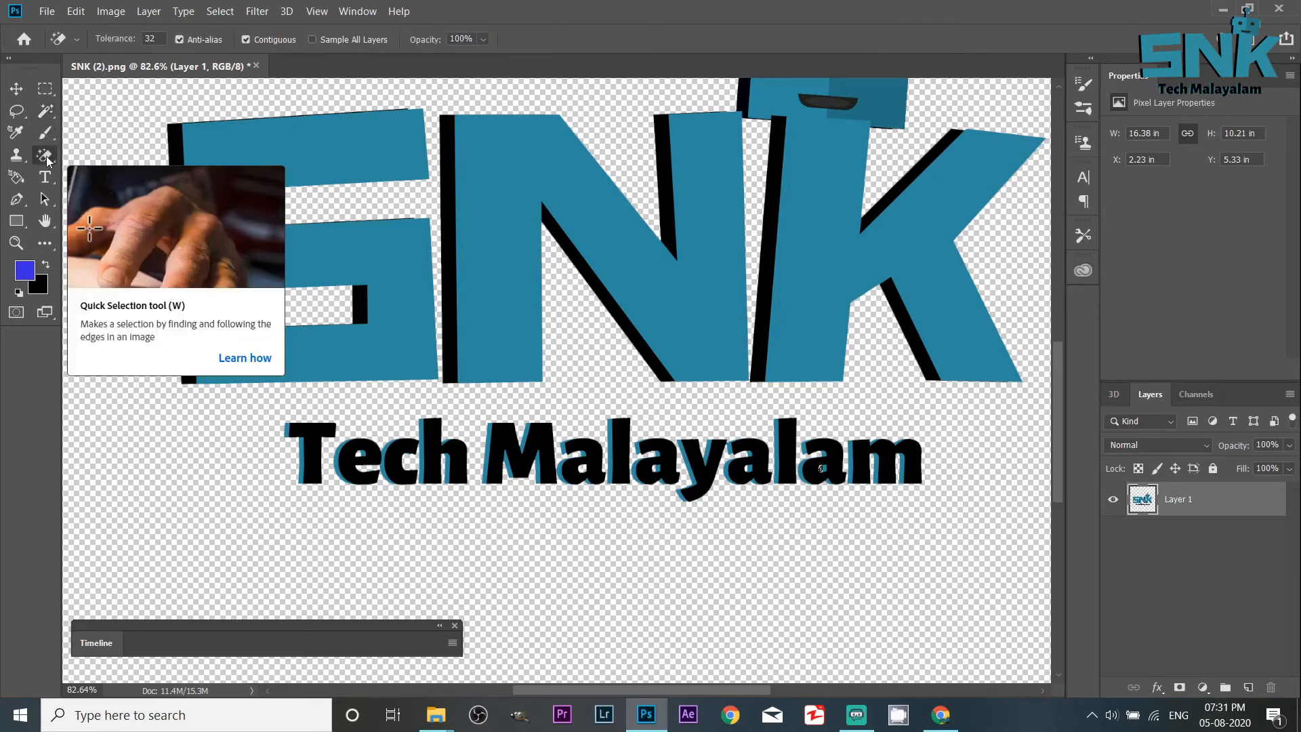
pyautogui.rightClick(46, 156)
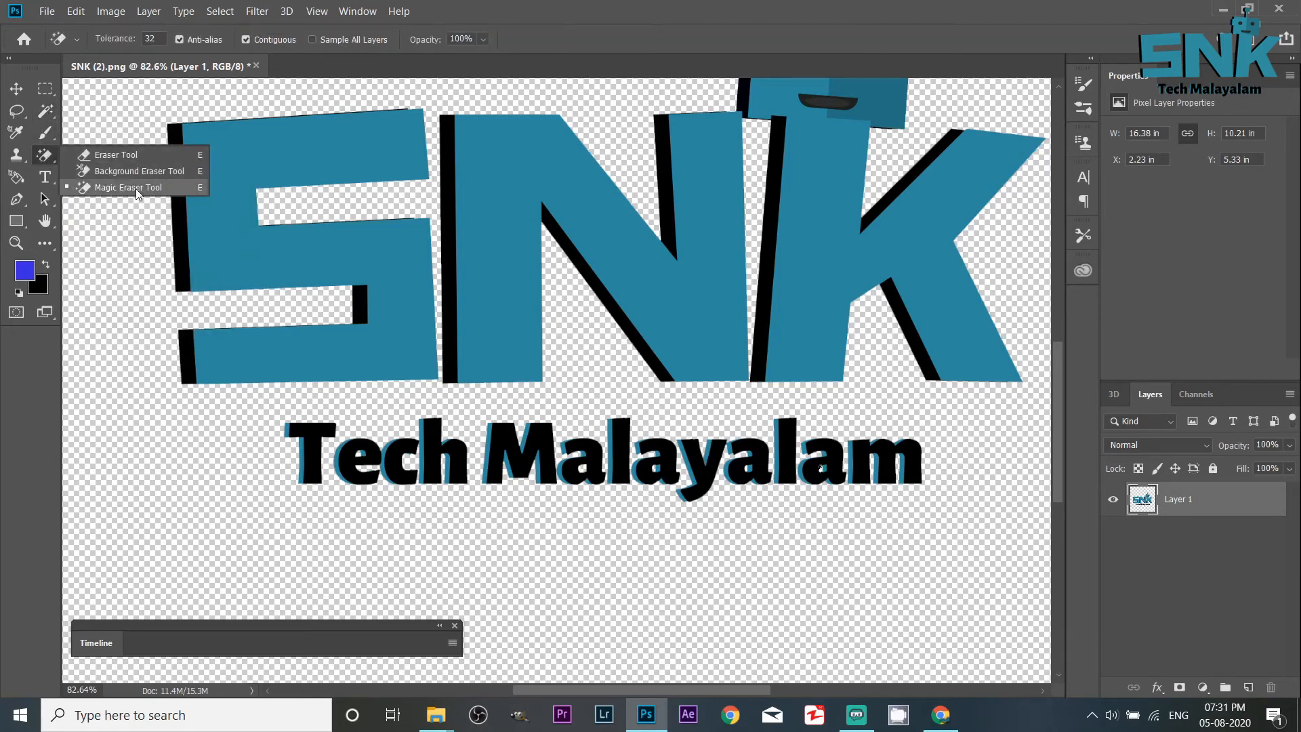
pyautogui.click(45, 112)
pyautogui.rightClick(46, 112)
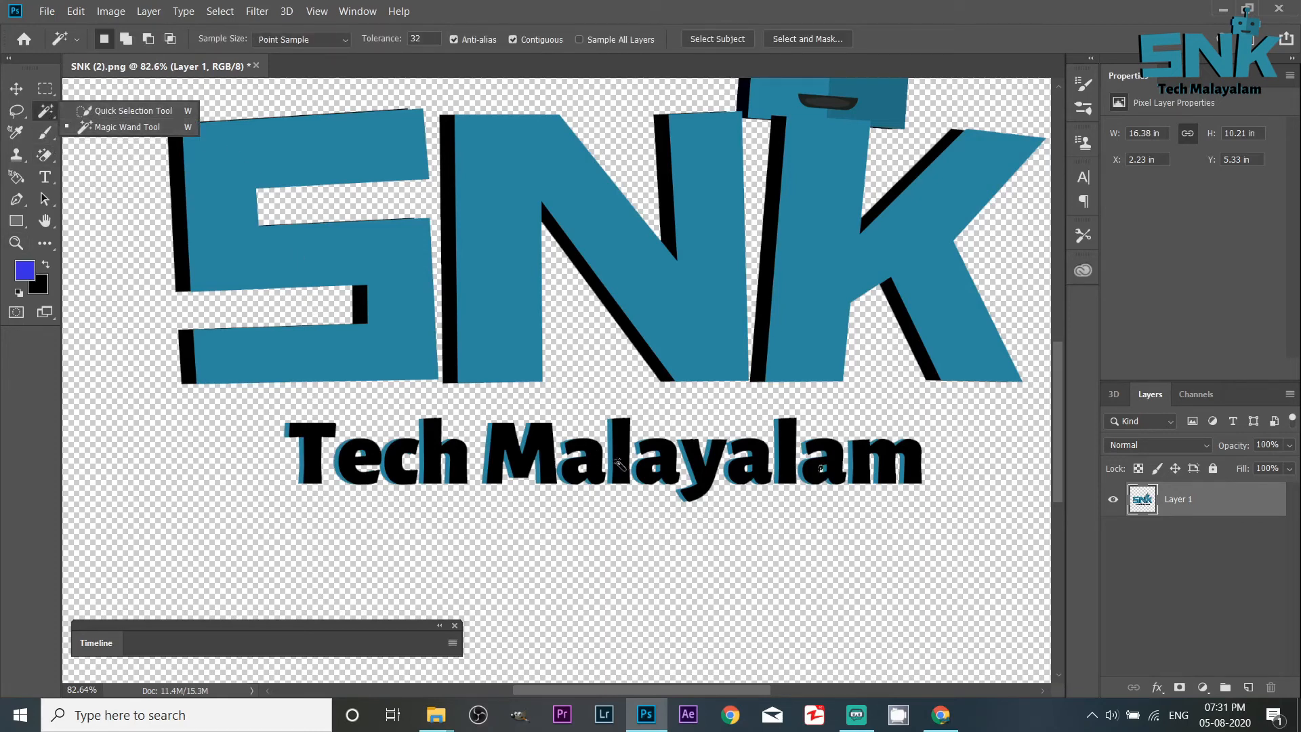
# Select the transparent area surrounding the logo and the Tech Malayalam text with the Magic Wand Tool.
pyautogui.scroll(-1, 618, 463)
pyautogui.press('alt')
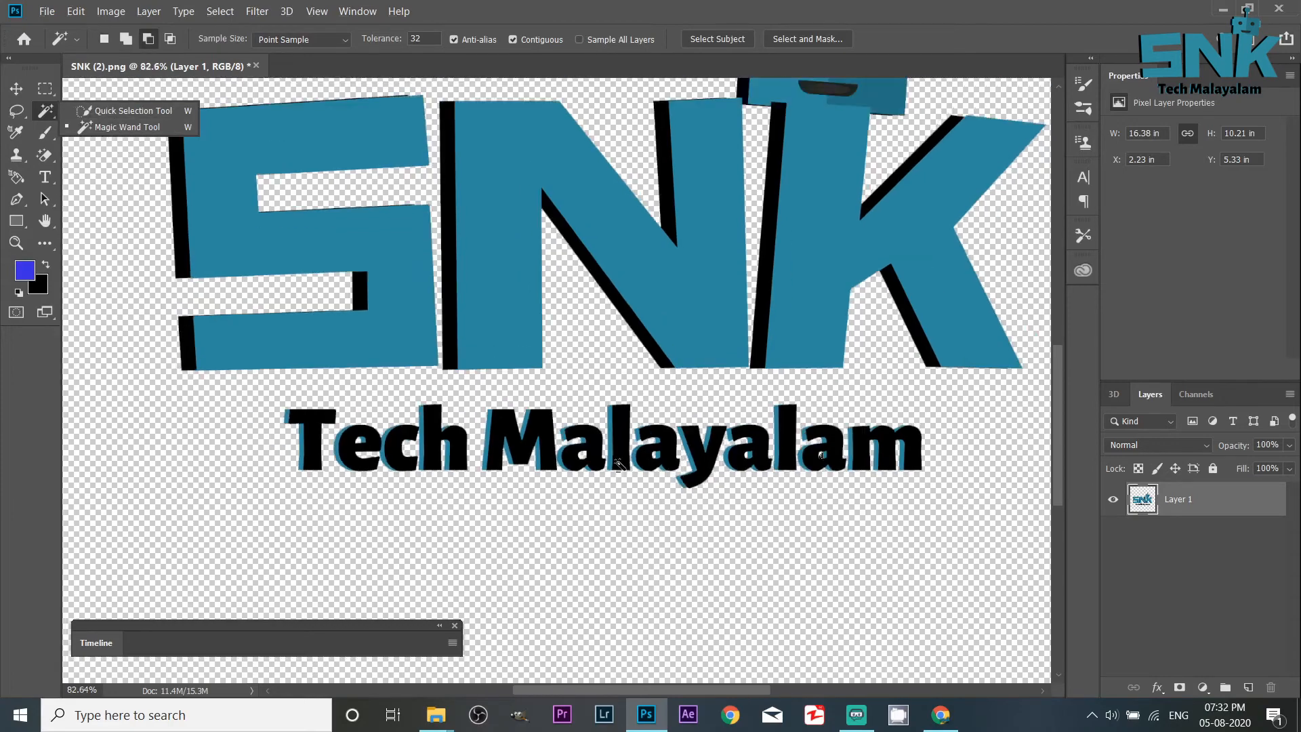
pyautogui.scroll(1, 618, 463)
pyautogui.click(925, 659)
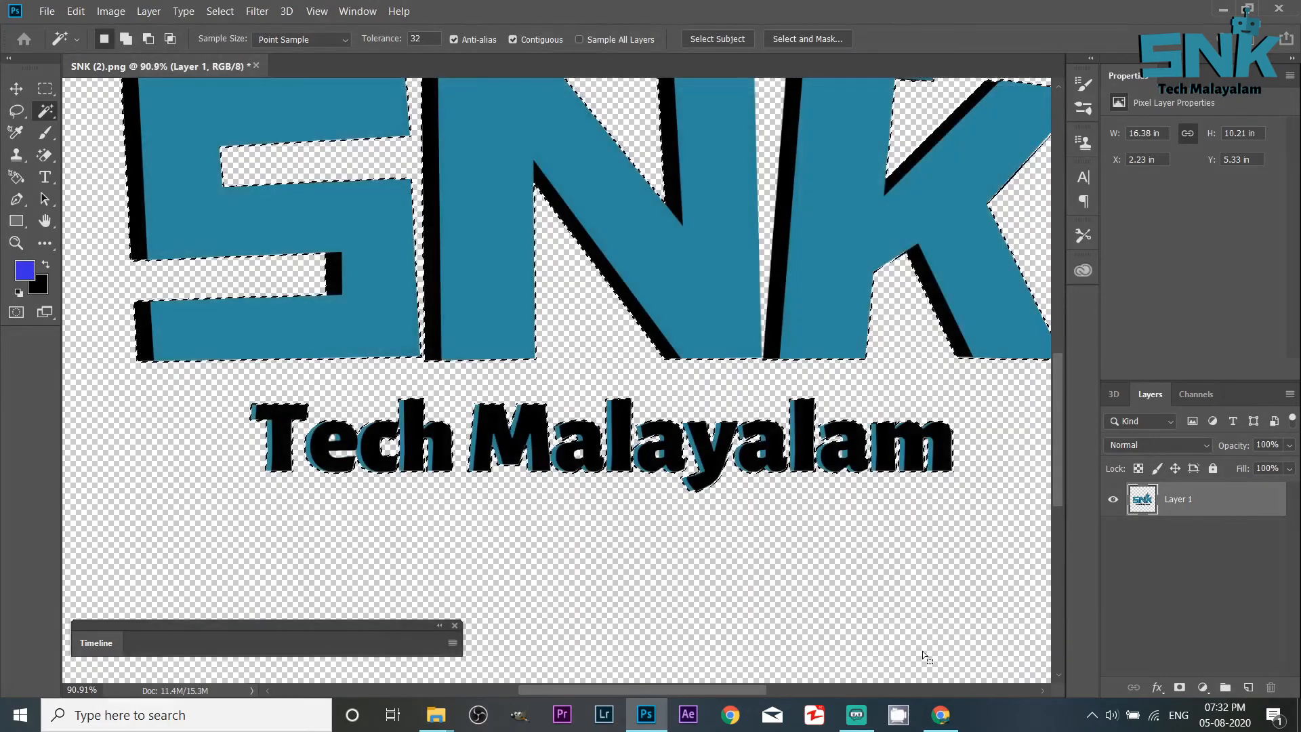
pyautogui.click(50, 9)
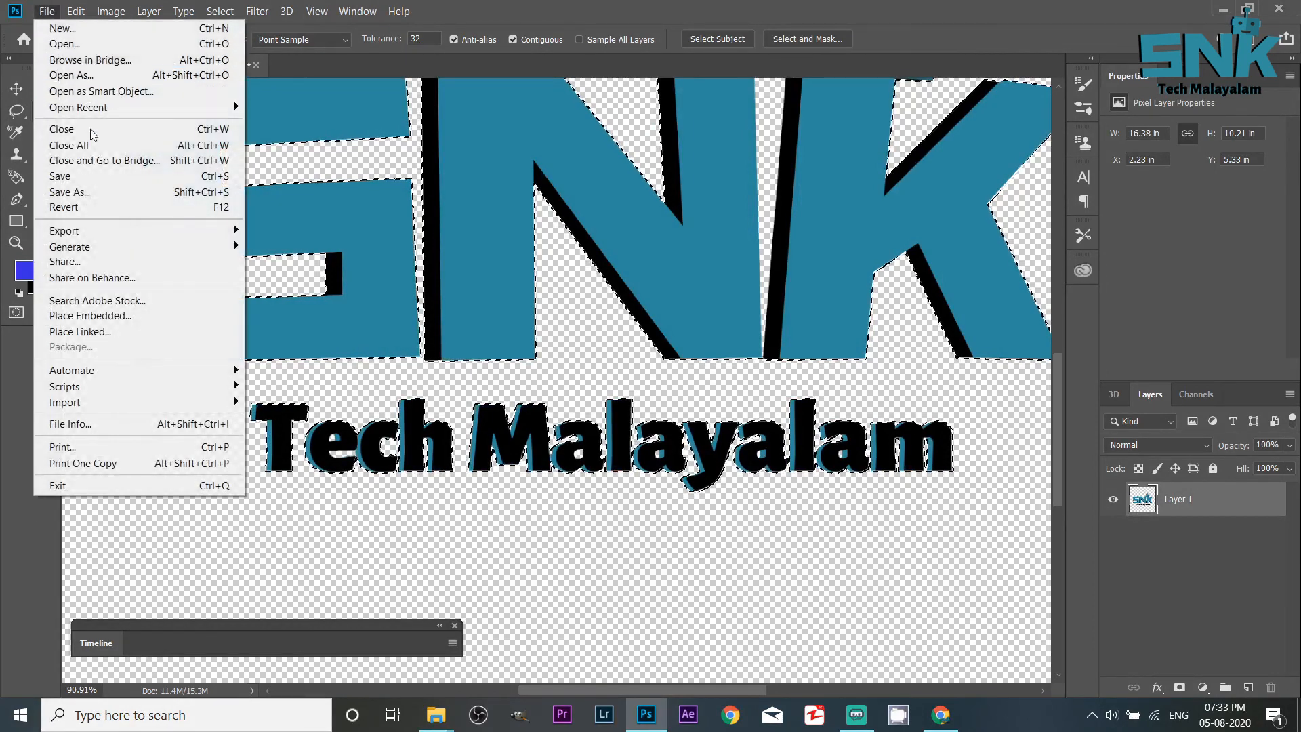
pyautogui.click(123, 185)
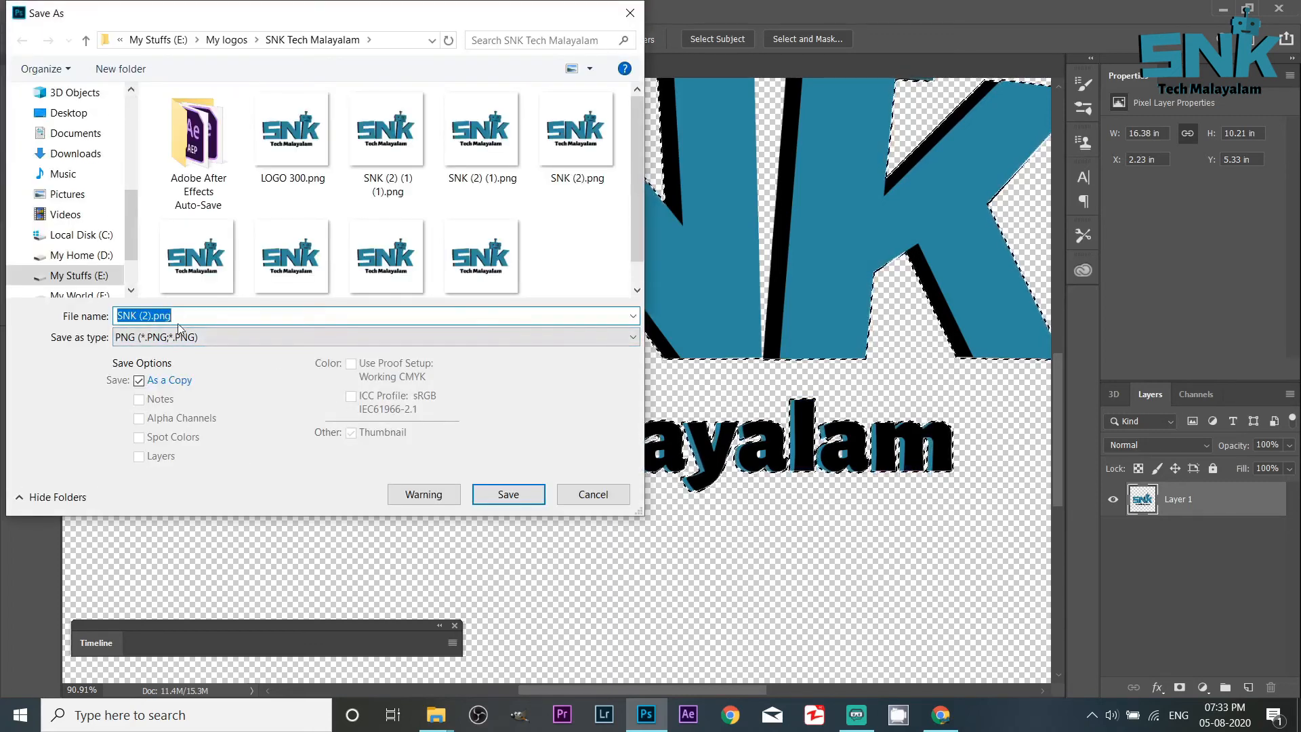
pyautogui.click(50, 113)
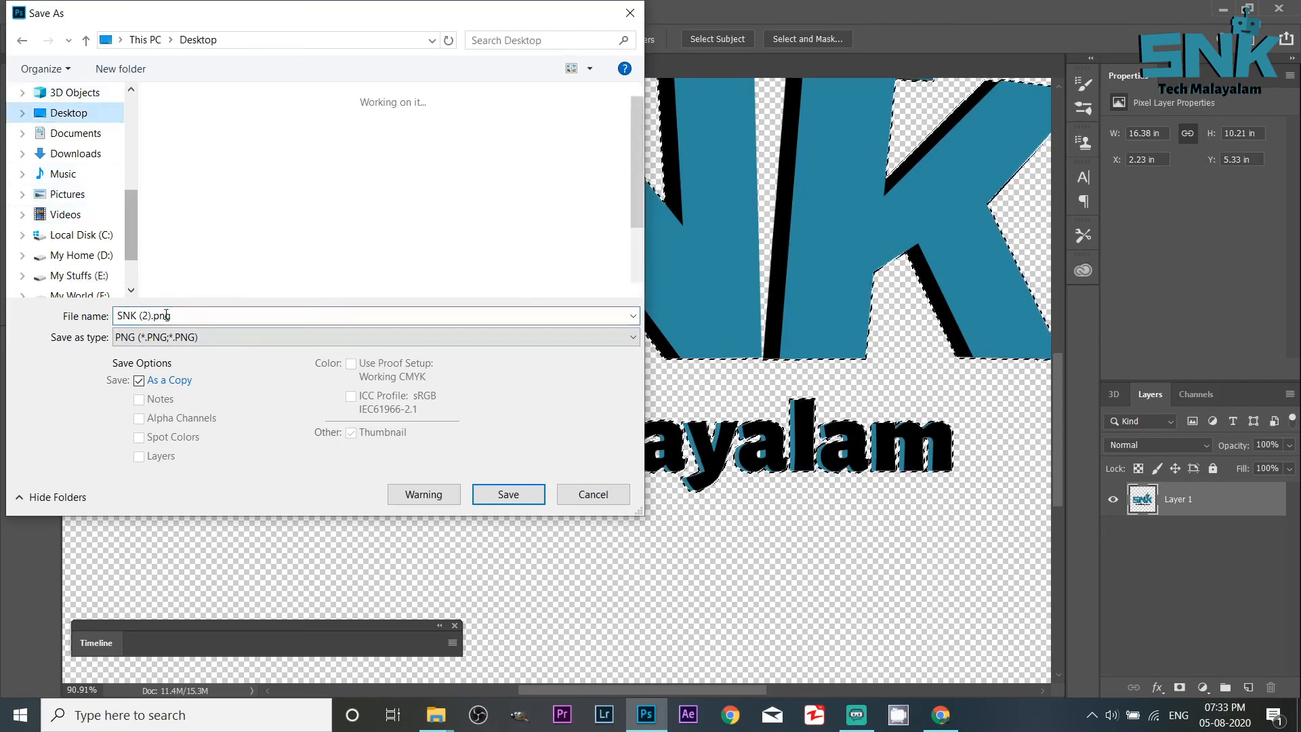
pyautogui.click(170, 343)
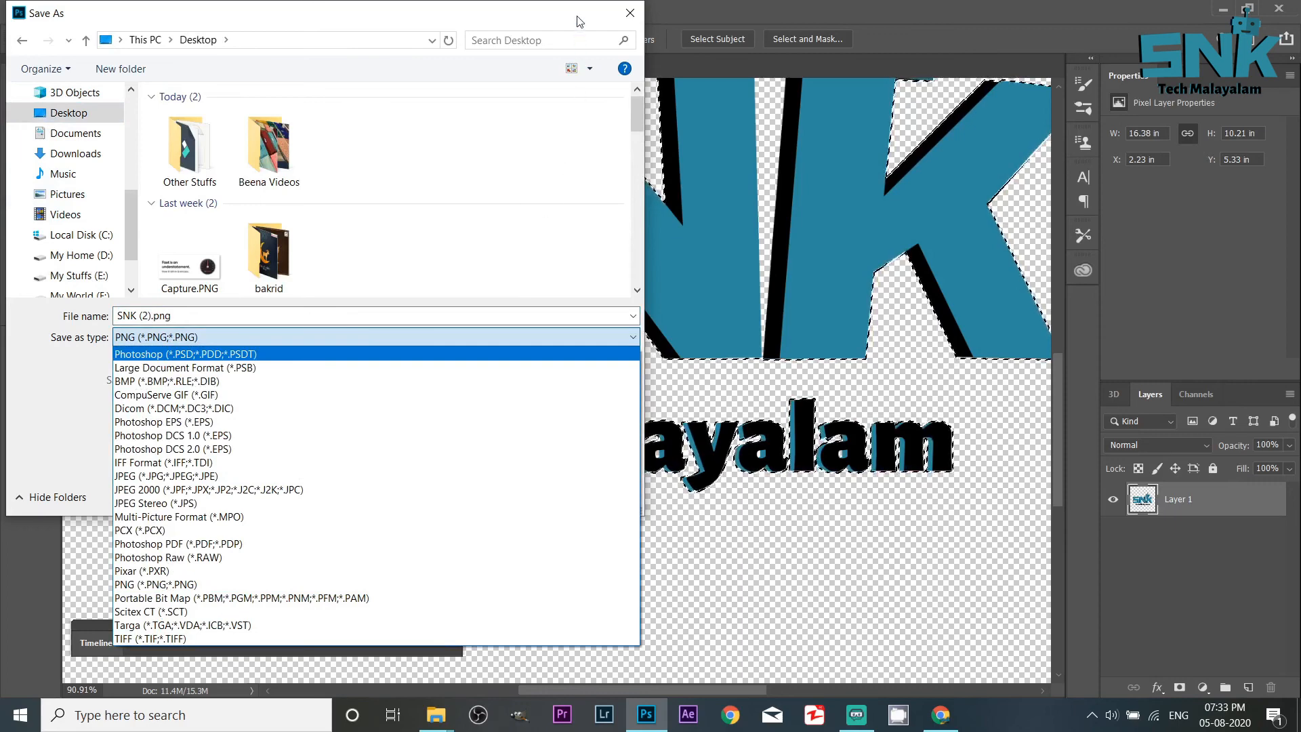
pyautogui.click(242, 4)
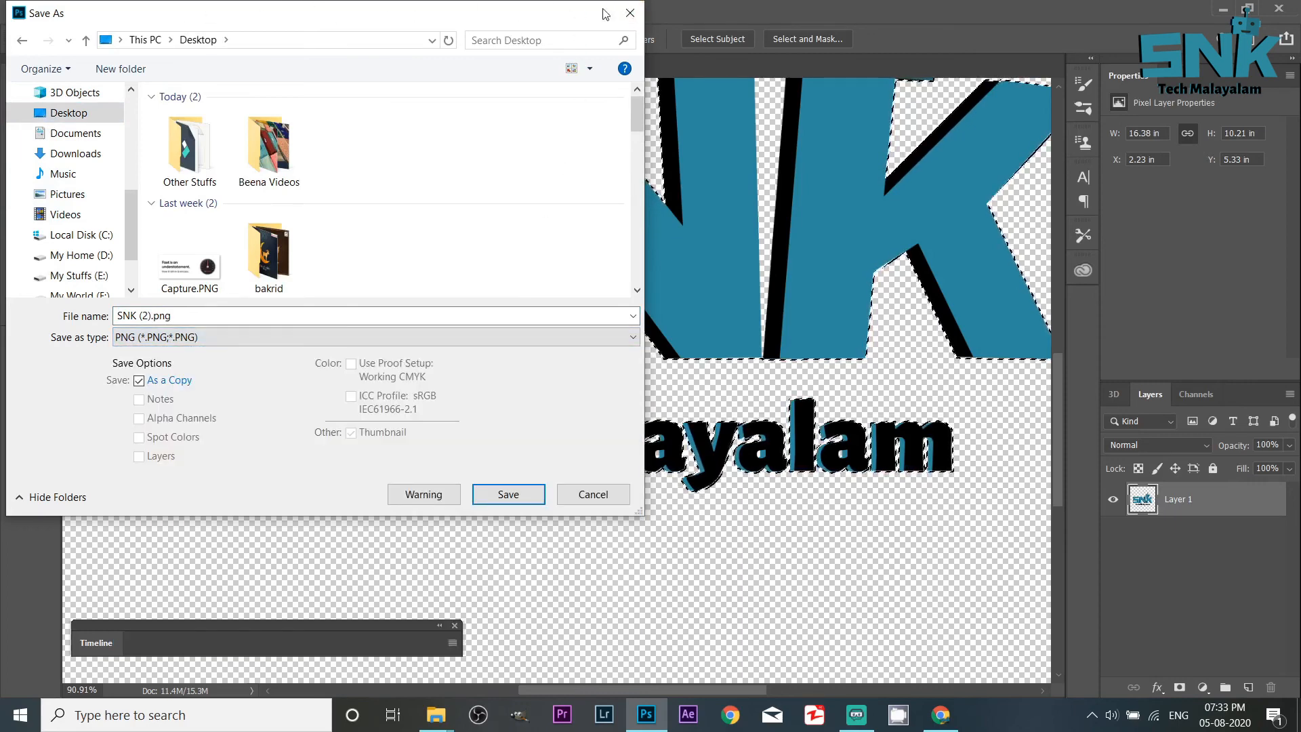
pyautogui.press('Return')
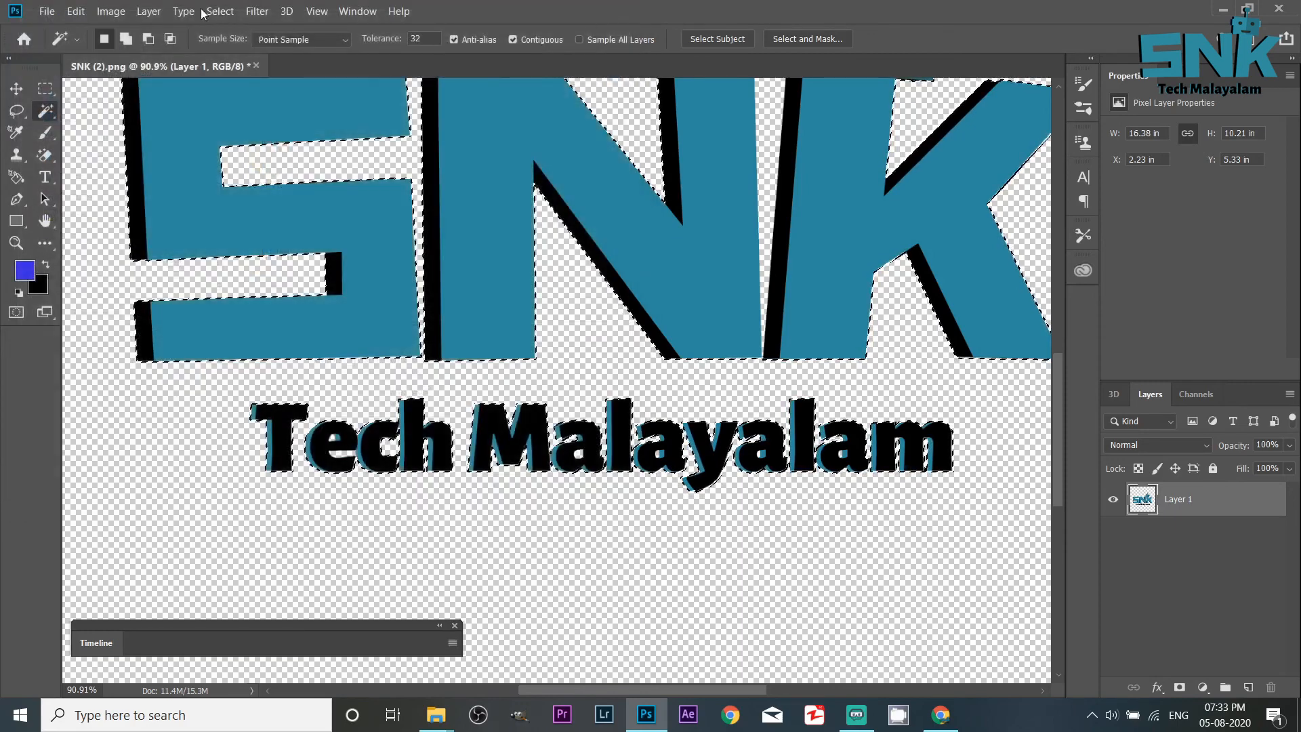
# Quick-export the transparent logo as a PNG into the SNK Tech Malayalam folder under the file name SNKpng.
pyautogui.click(47, 11)
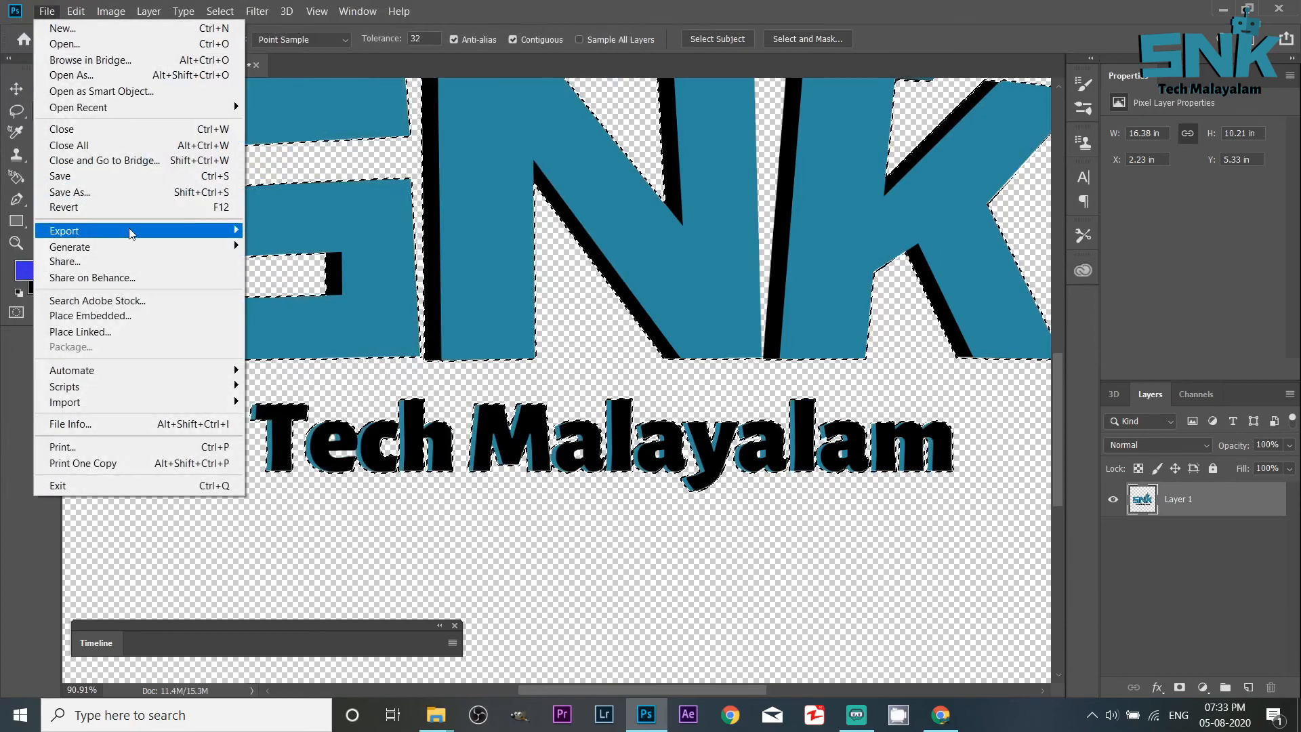
pyautogui.moveTo(132, 234)
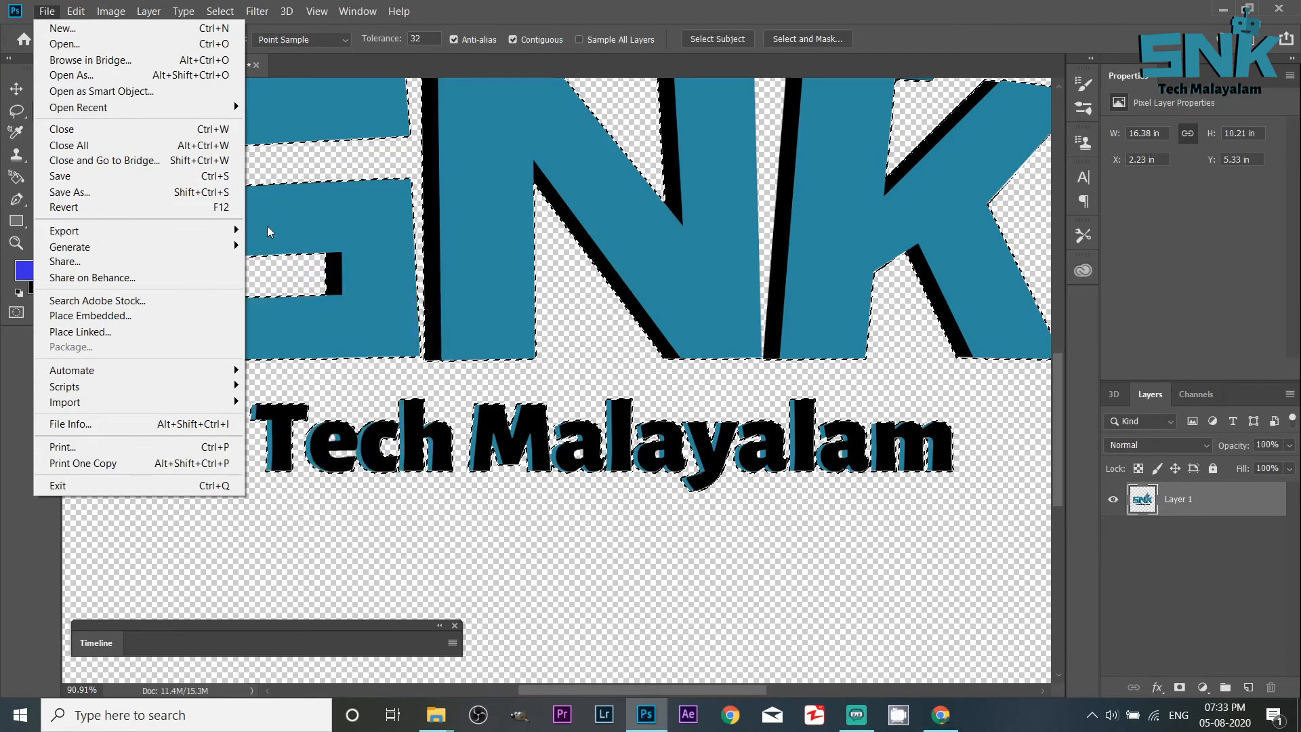
pyautogui.moveTo(58, 229)
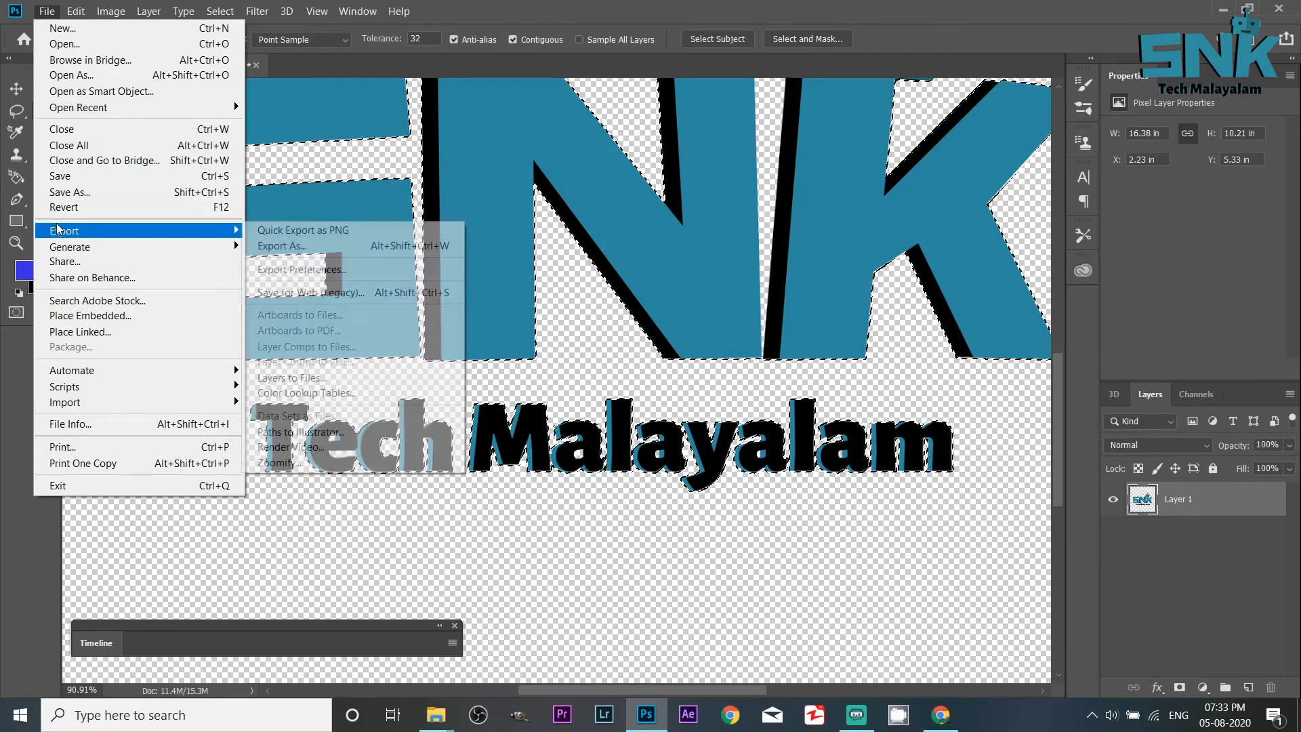
pyautogui.click(338, 234)
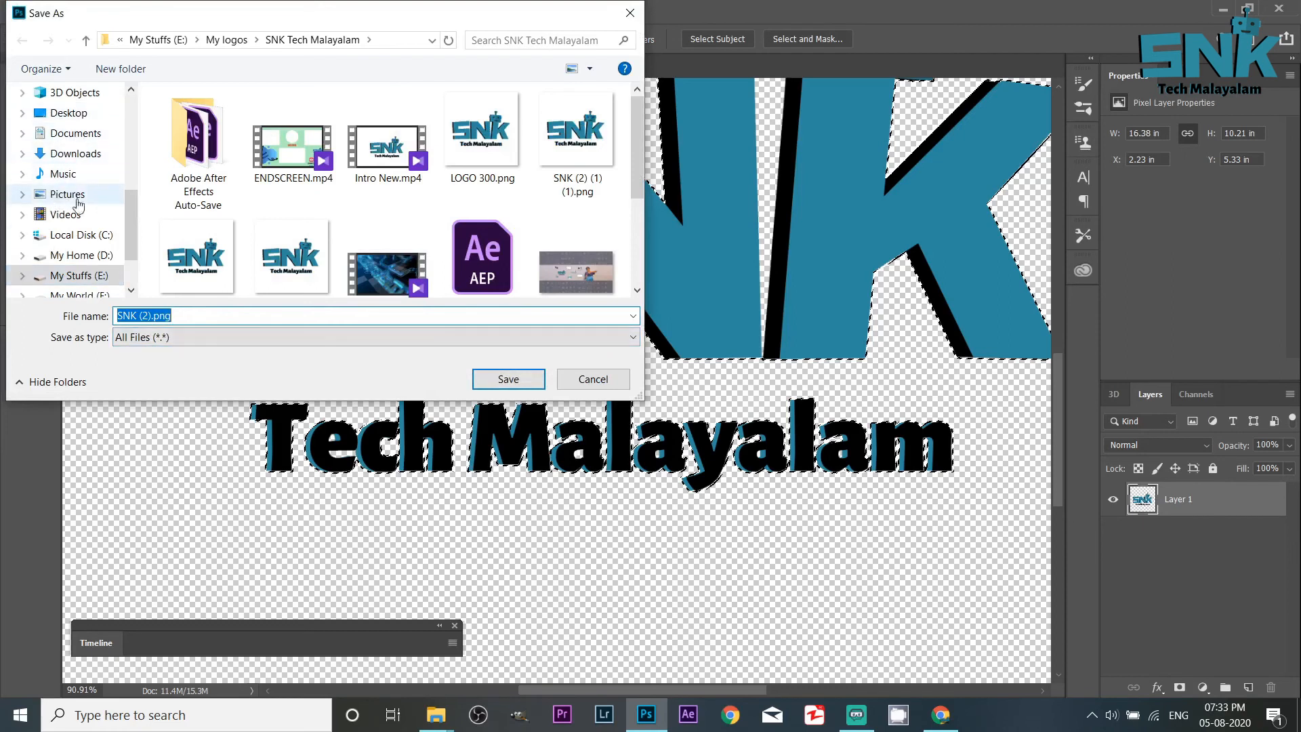
pyautogui.click(135, 315)
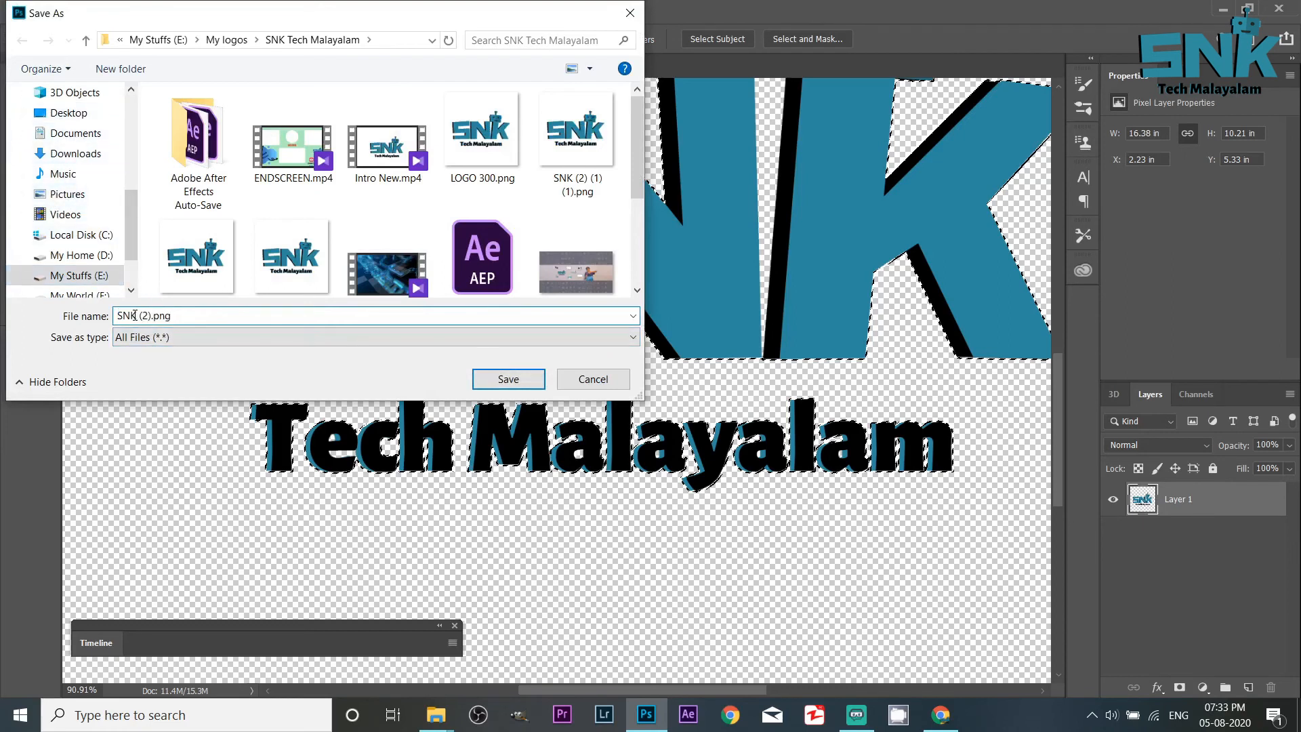
pyautogui.moveTo(135, 315); pyautogui.dragTo(217, 315)
pyautogui.write('cvc')
pyautogui.click(505, 379)
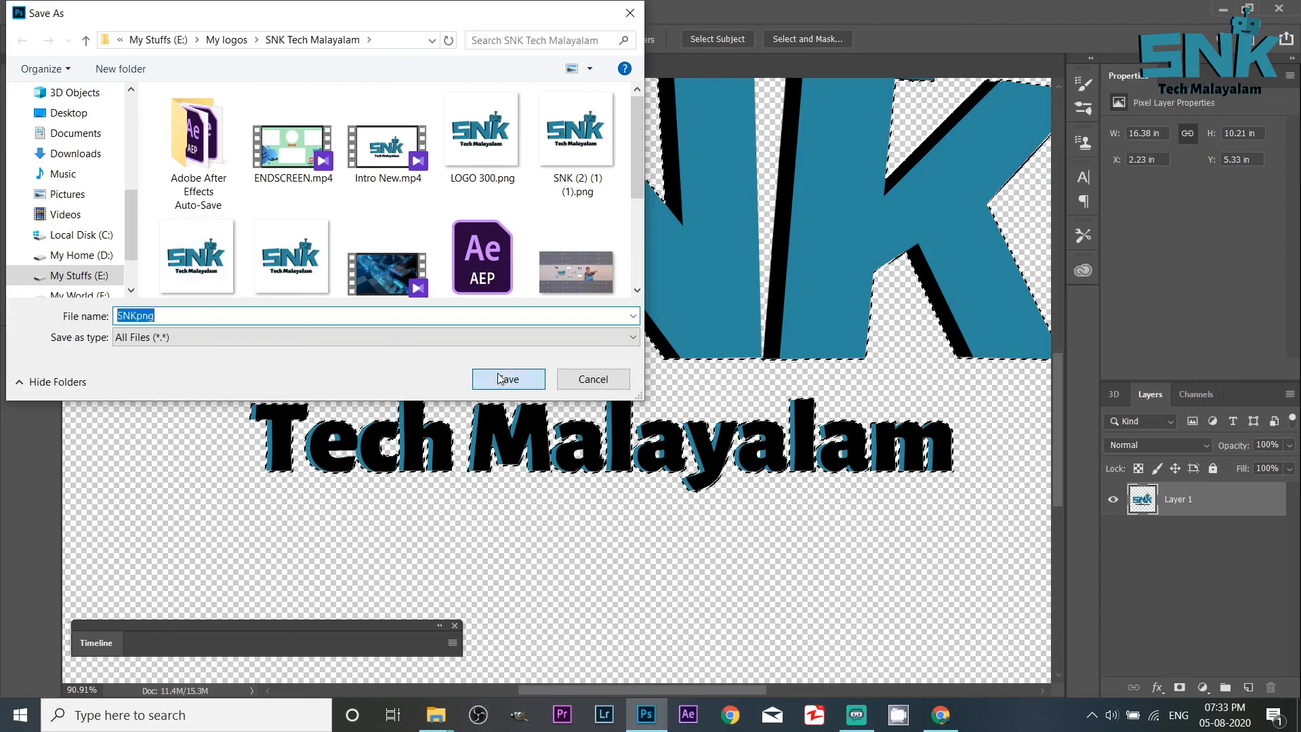